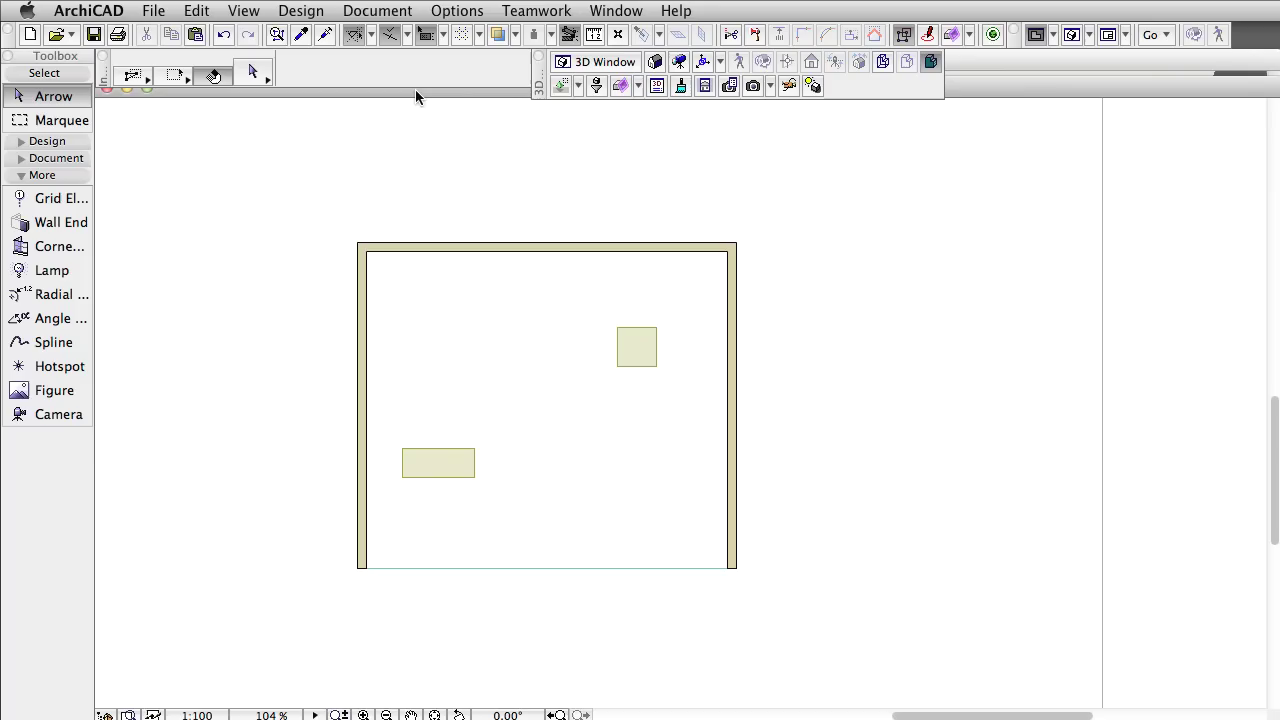
Make Area Light 18 the default lamp in the Lamp tool settings
double_click(62, 273)
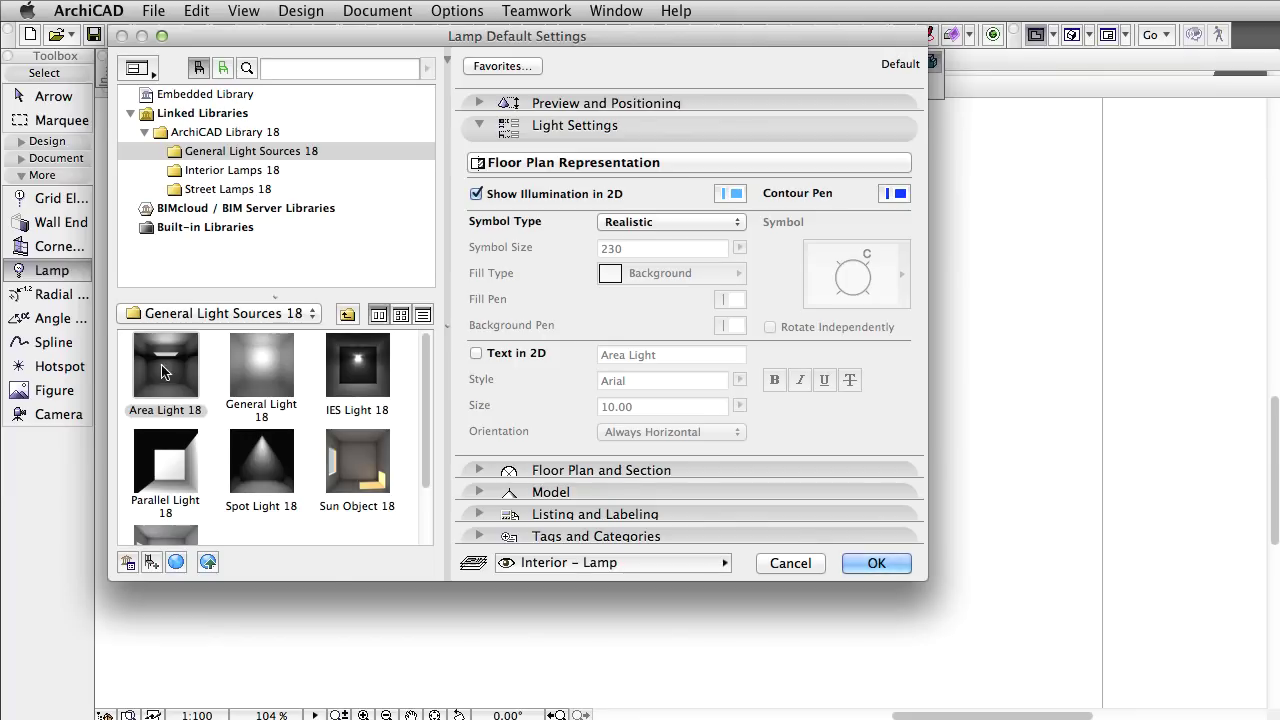
click(165, 370)
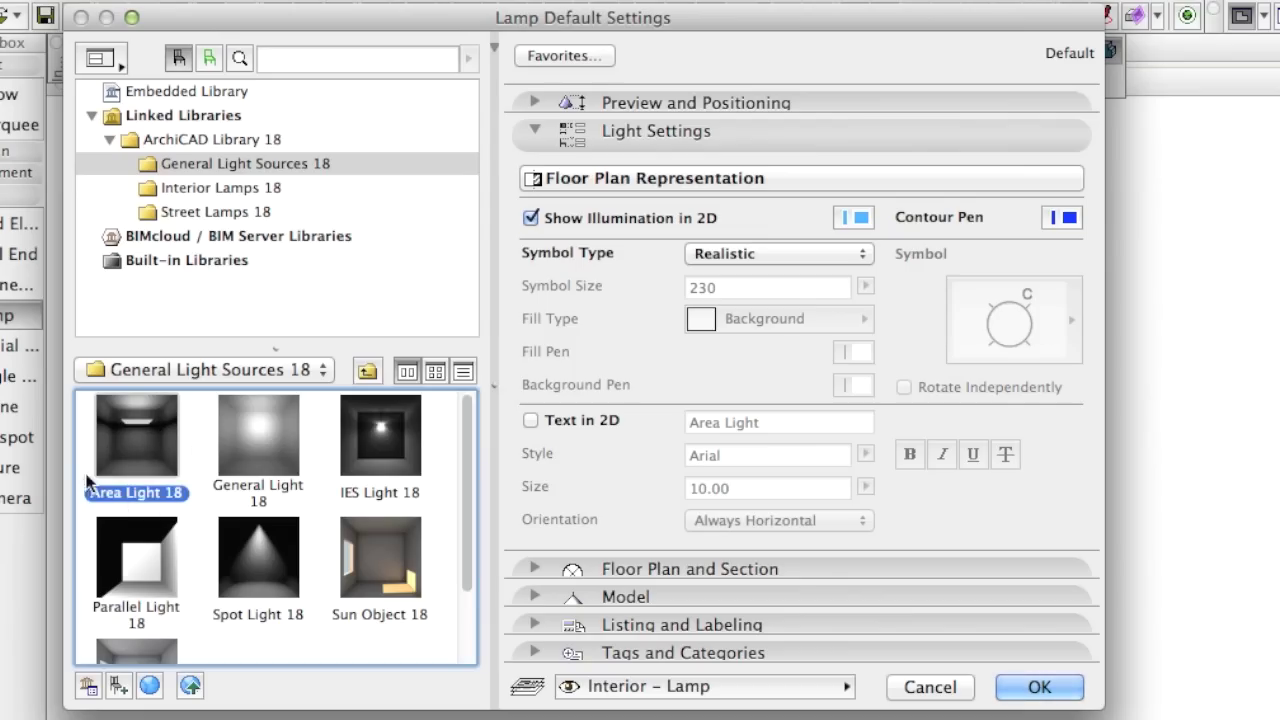
key(Return)
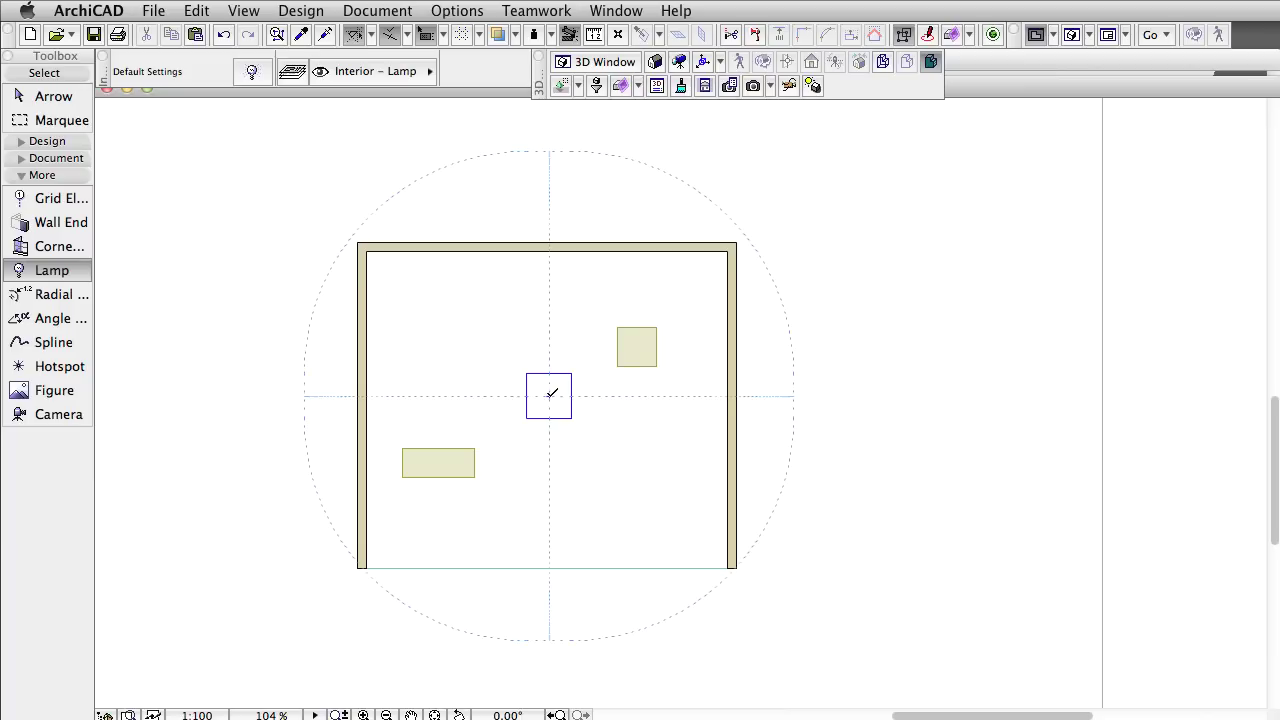
click(1068, 40)
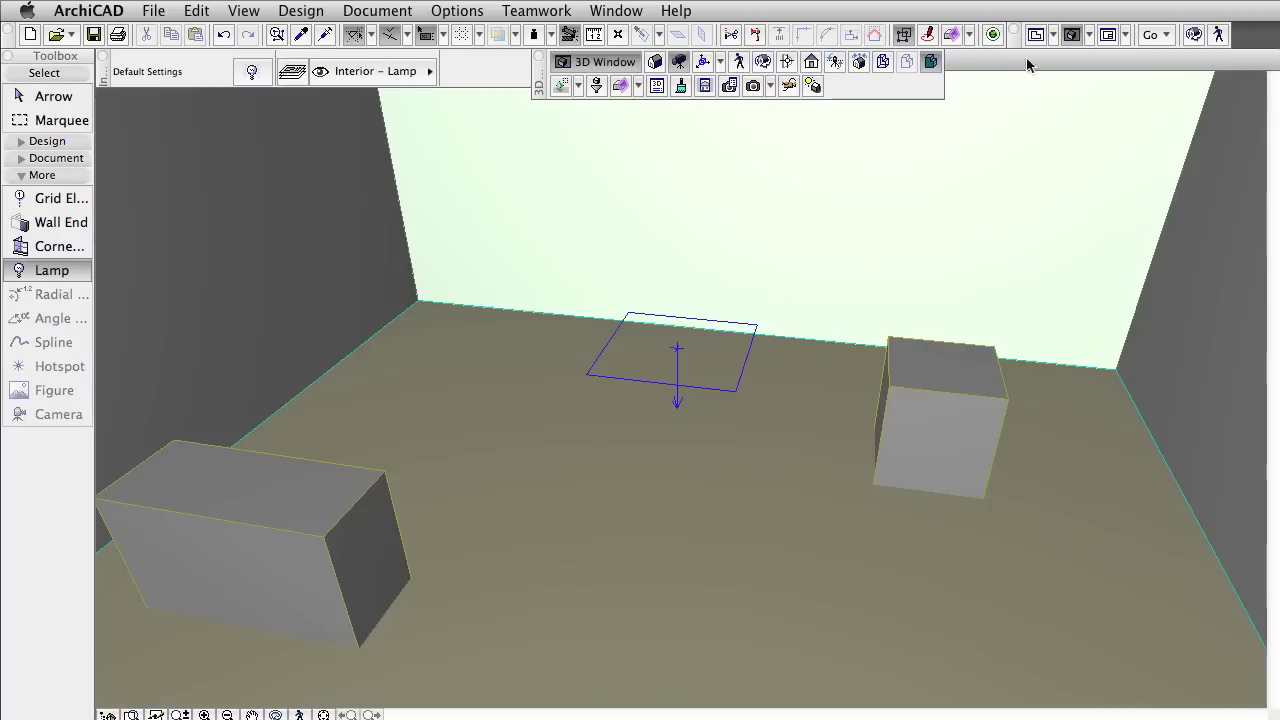
click(755, 87)
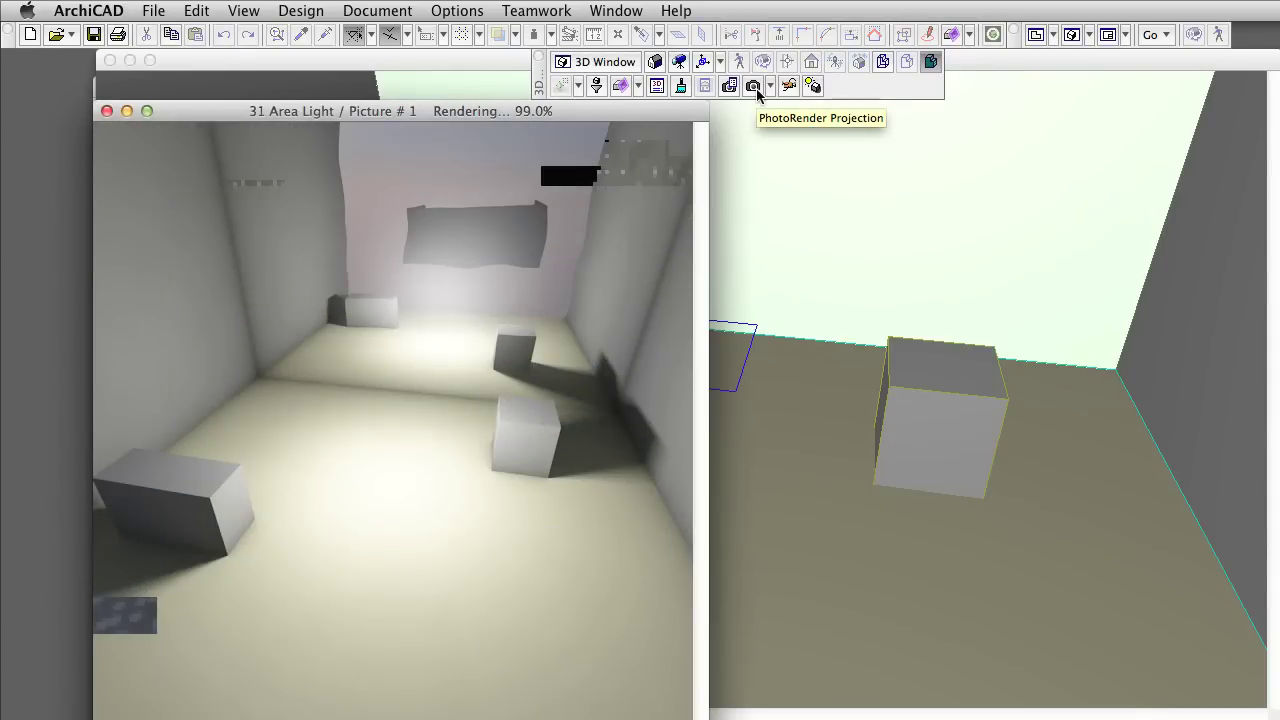
key(super+w)
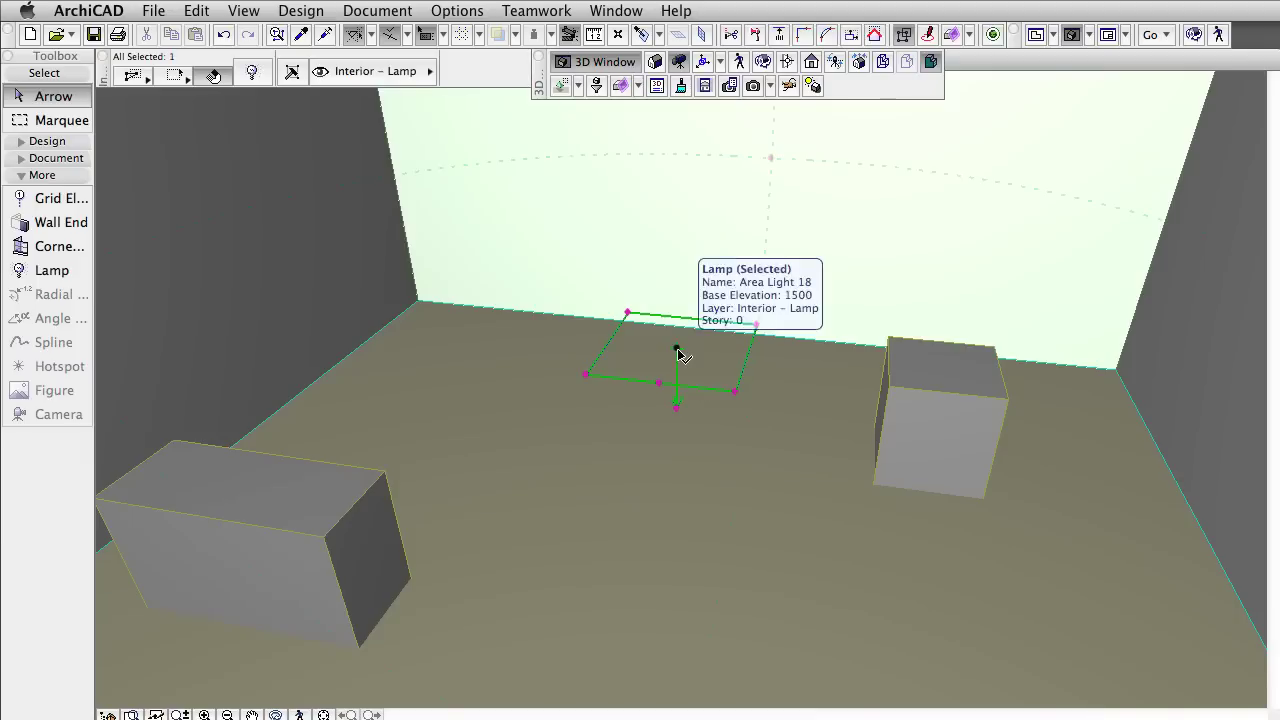
Enable Shape is Visible in Render on the Area Shape page, then test-render the room
key(super+t)
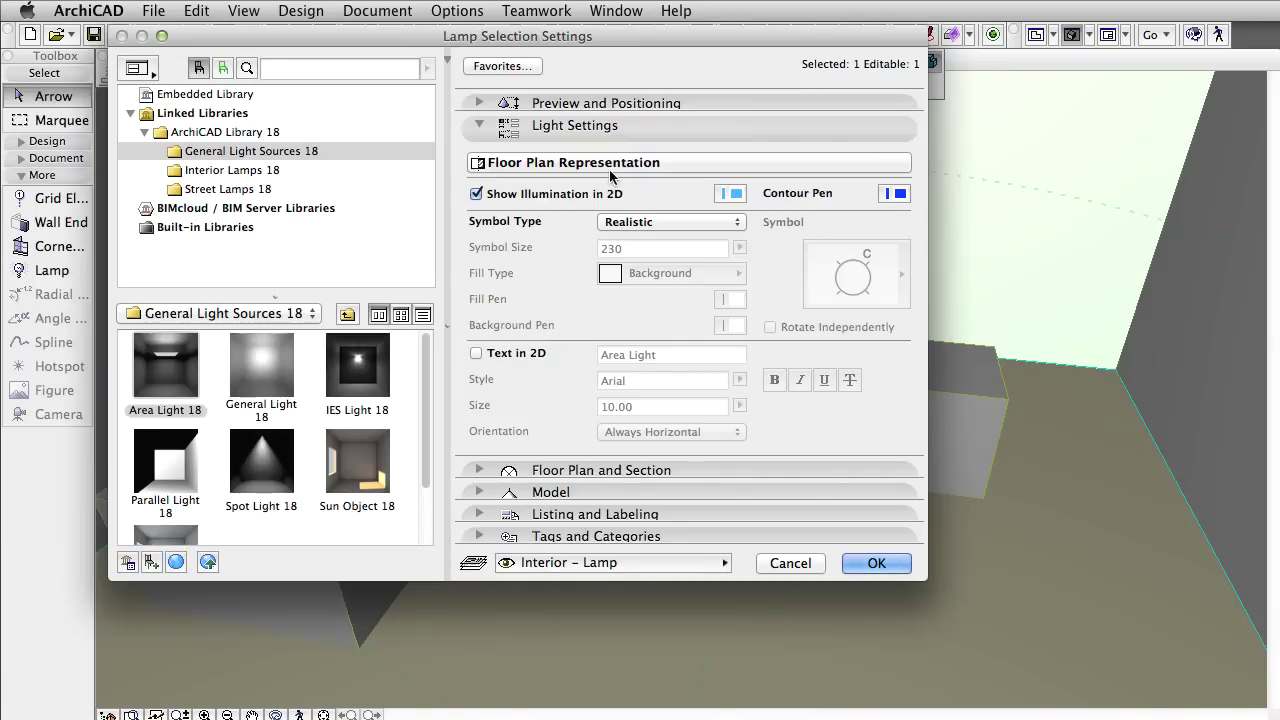
click(612, 172)
click(960, 182)
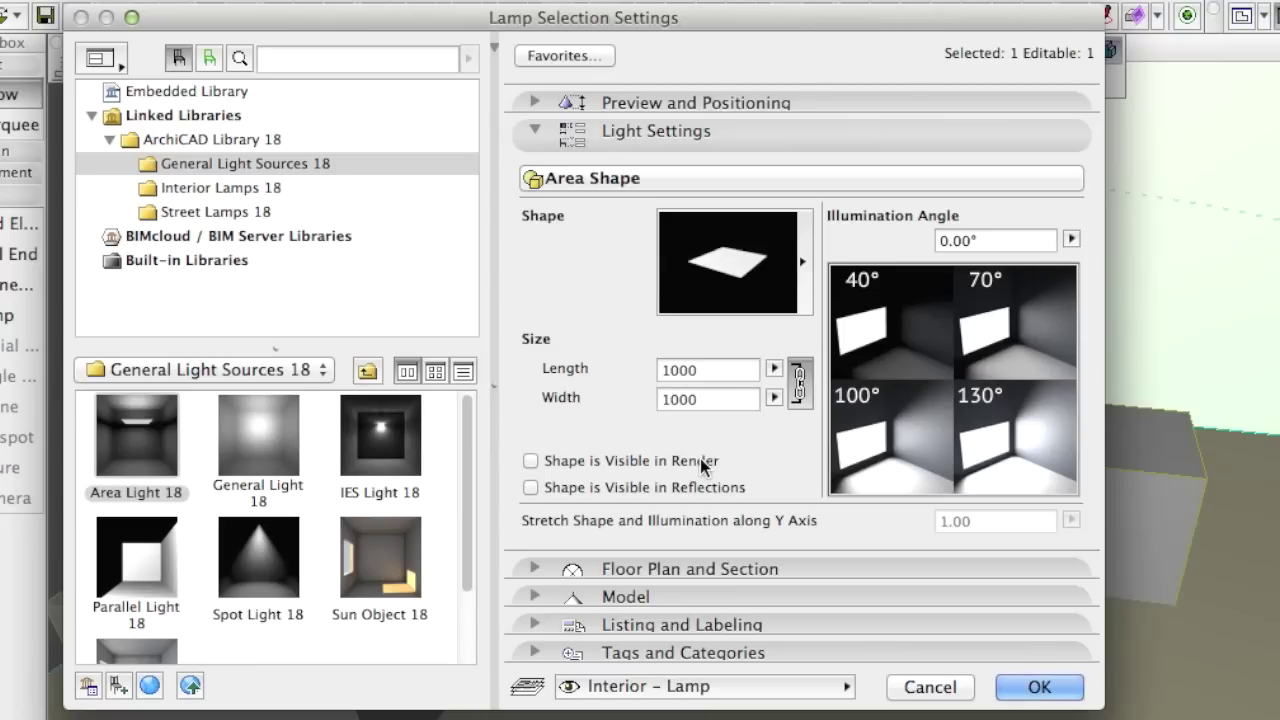
click(700, 458)
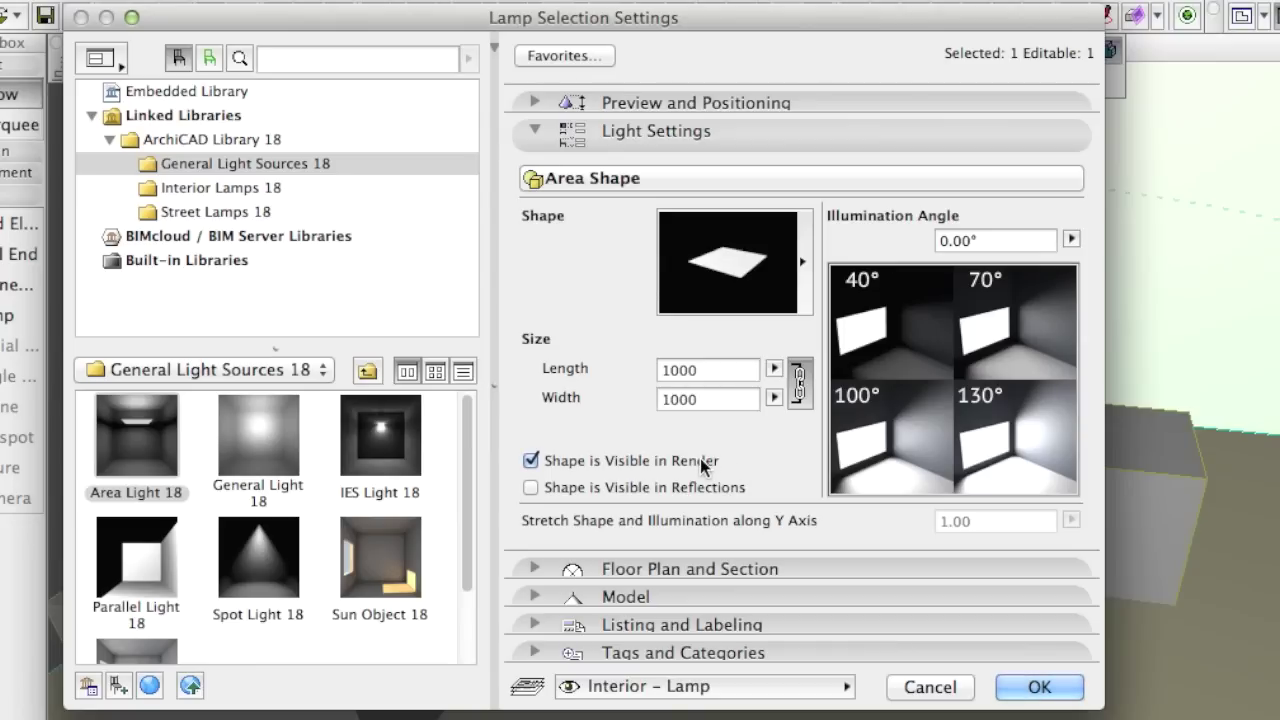
click(1039, 687)
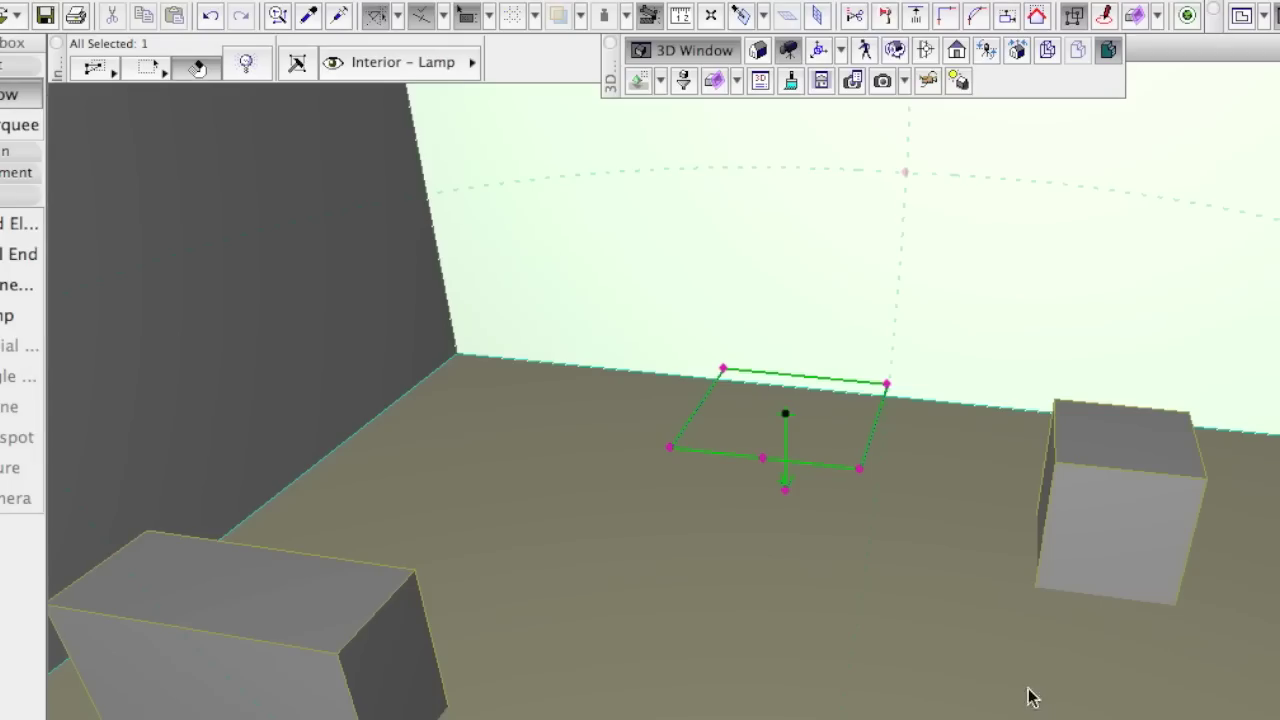
click(880, 84)
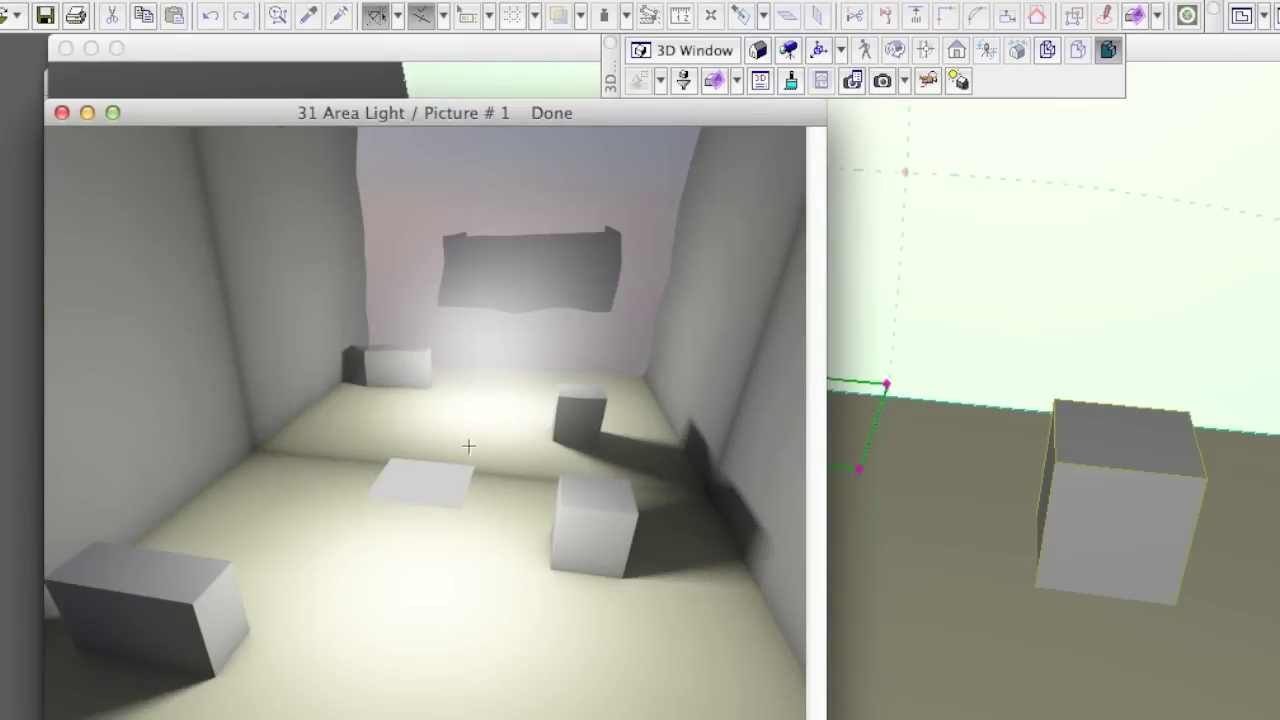
key(super+w)
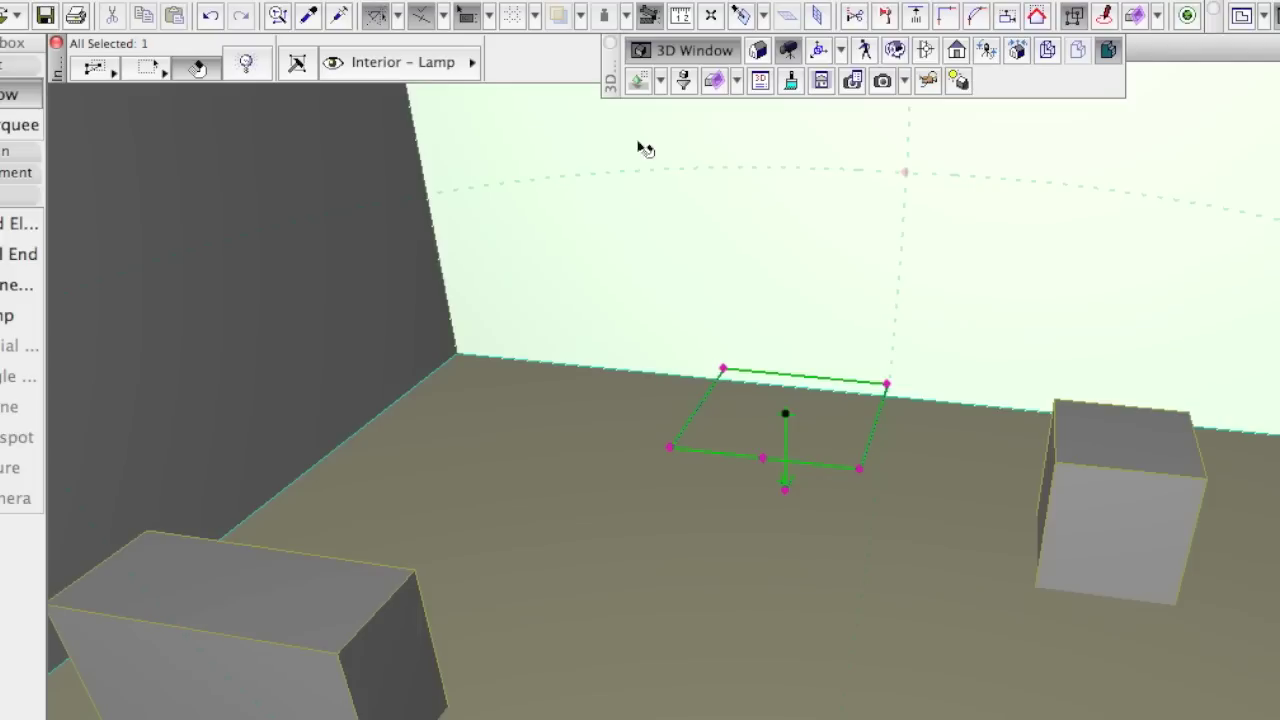
Enable Shape is Visible in Reflections for the area light and re-render the room
click(266, 62)
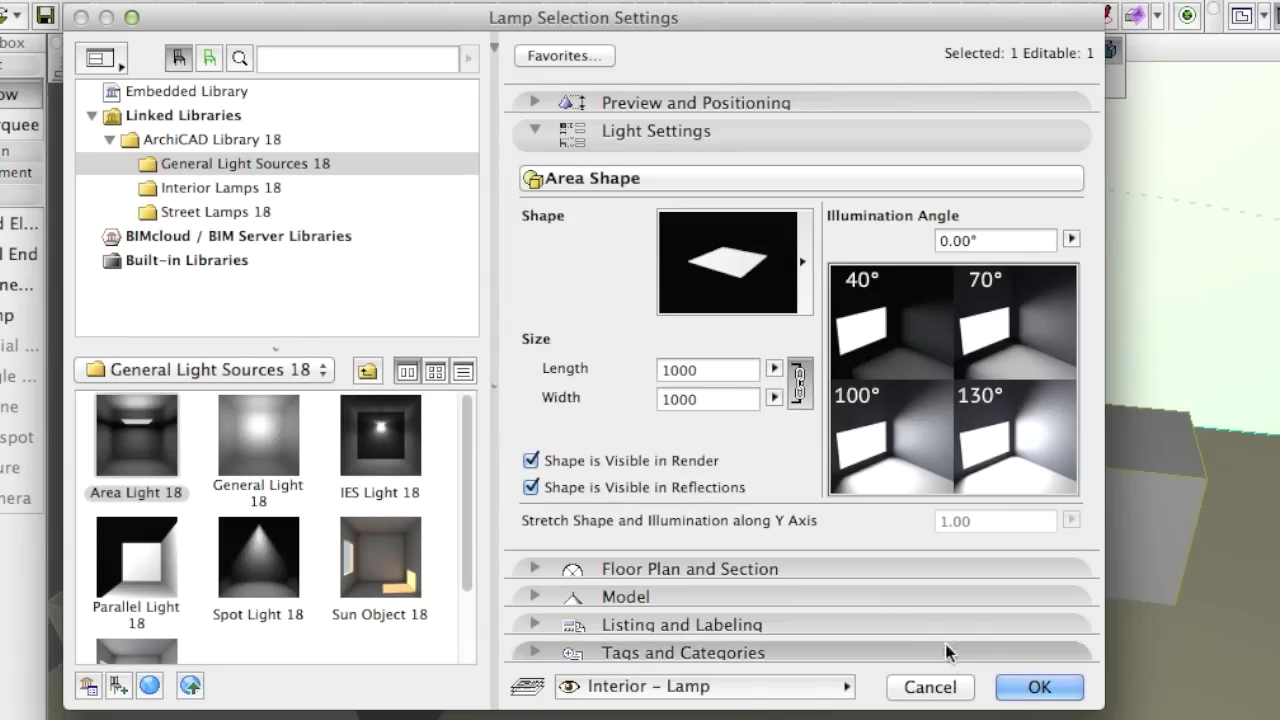
click(1010, 690)
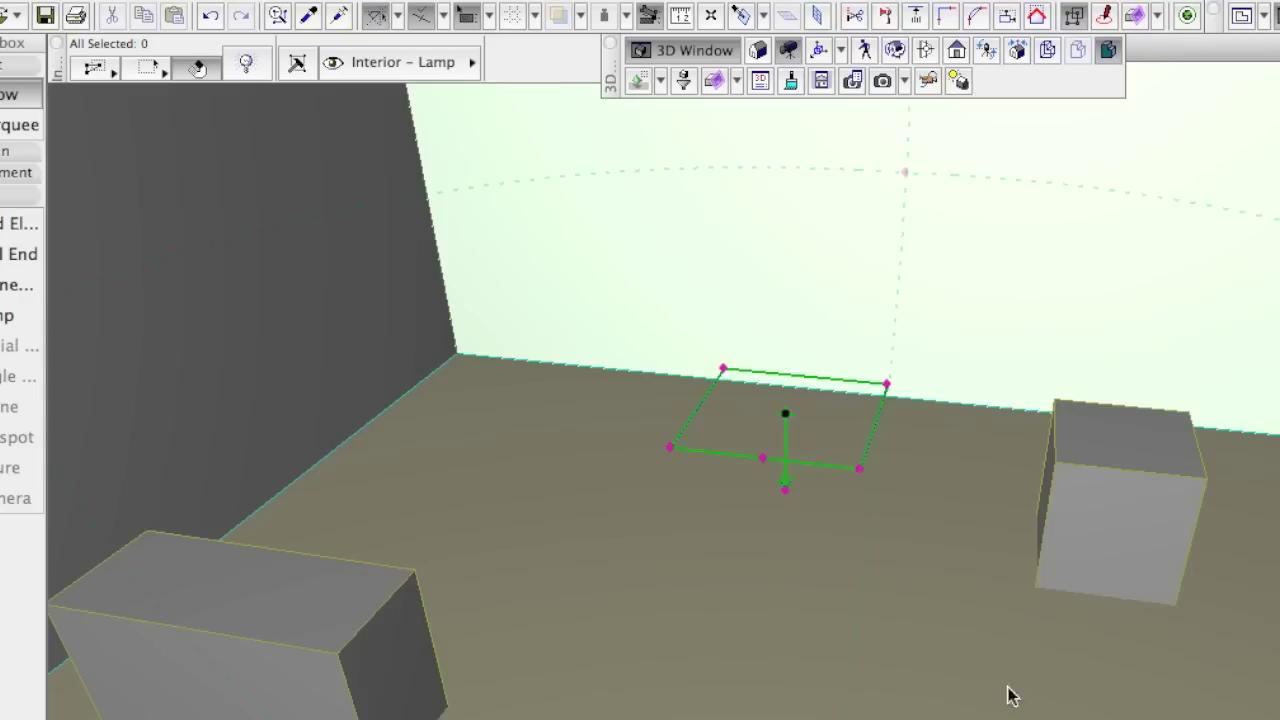
click(884, 82)
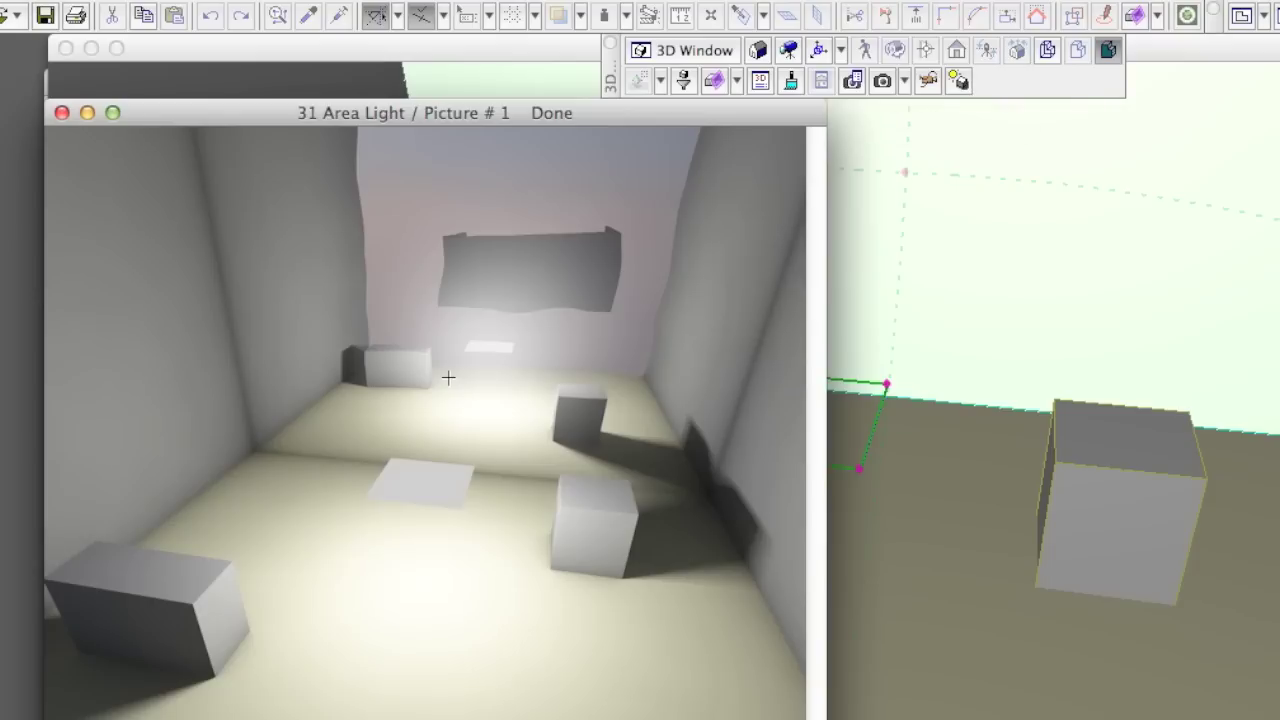
drag(498, 350, 526, 330)
key(super+w)
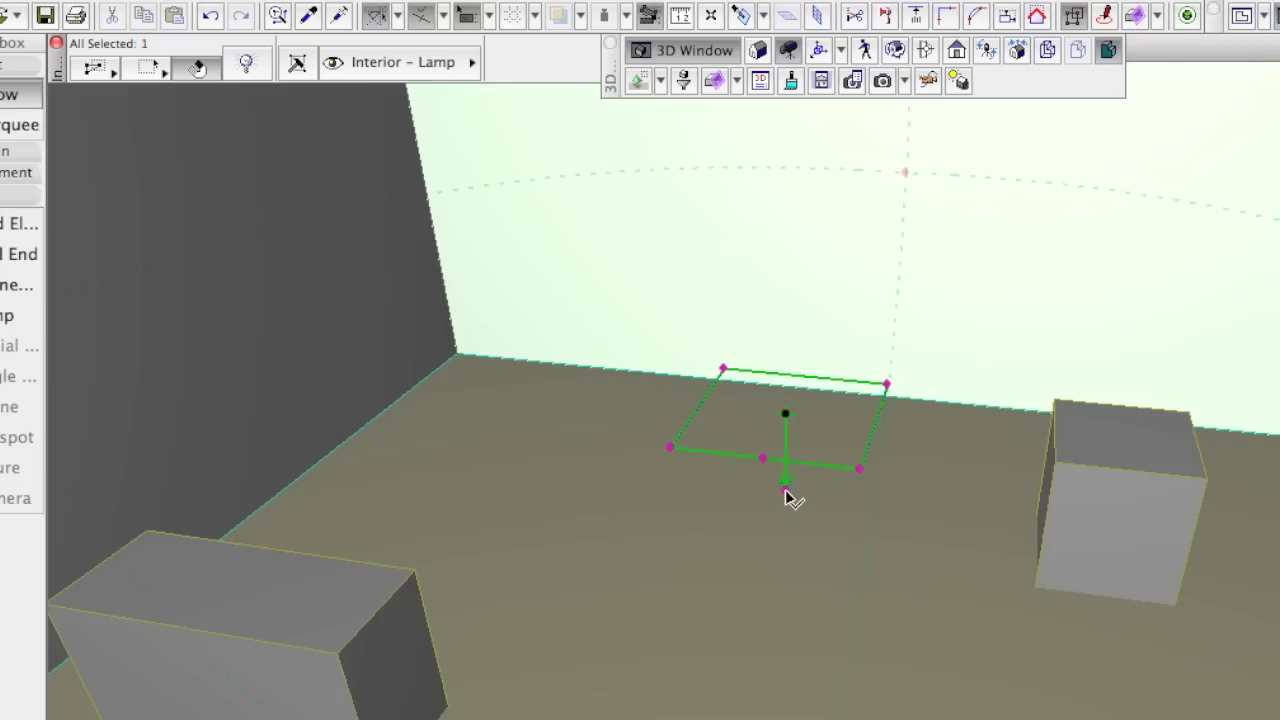
Move the lamp's aiming target so the area light panel stands upright, then test-render
click(787, 493)
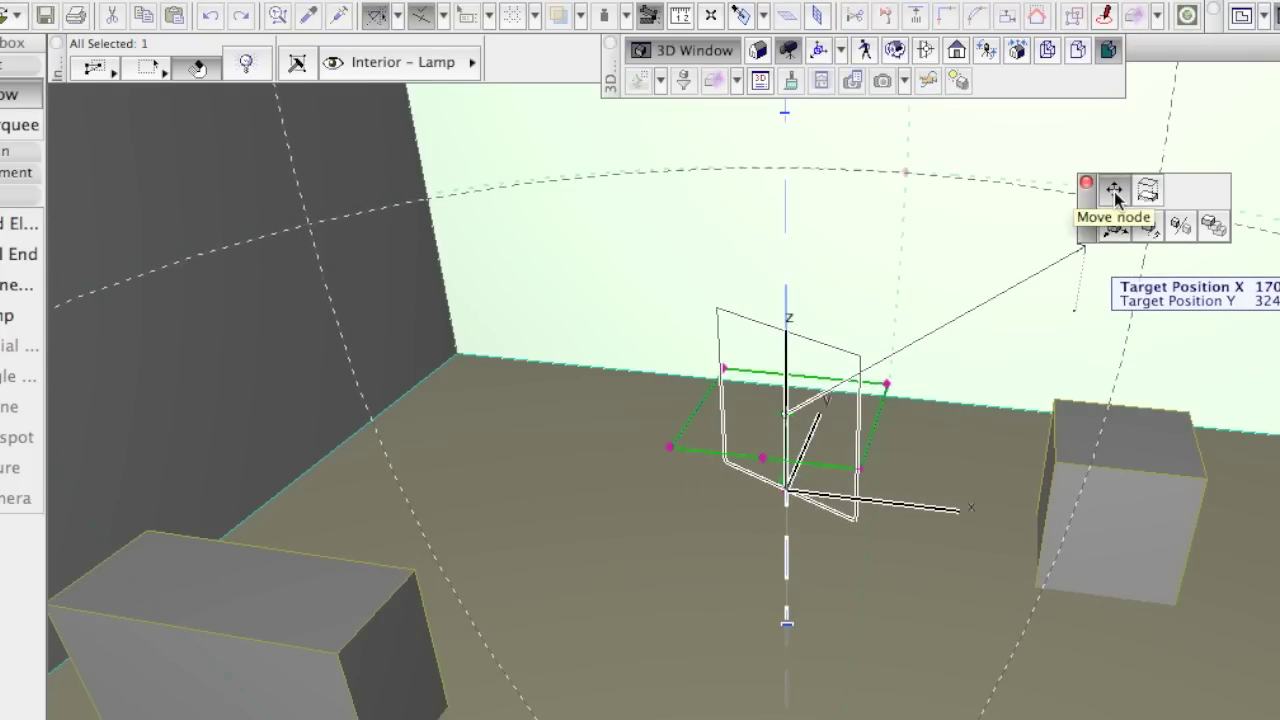
click(1114, 191)
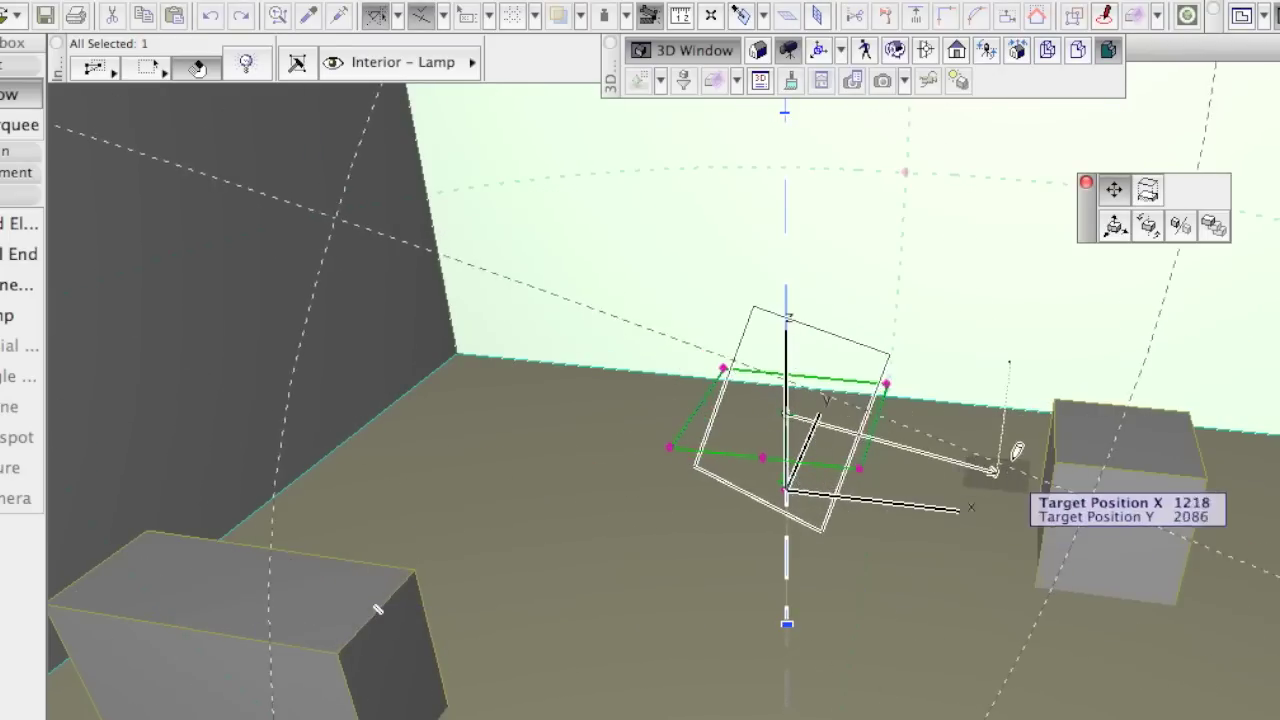
click(1048, 462)
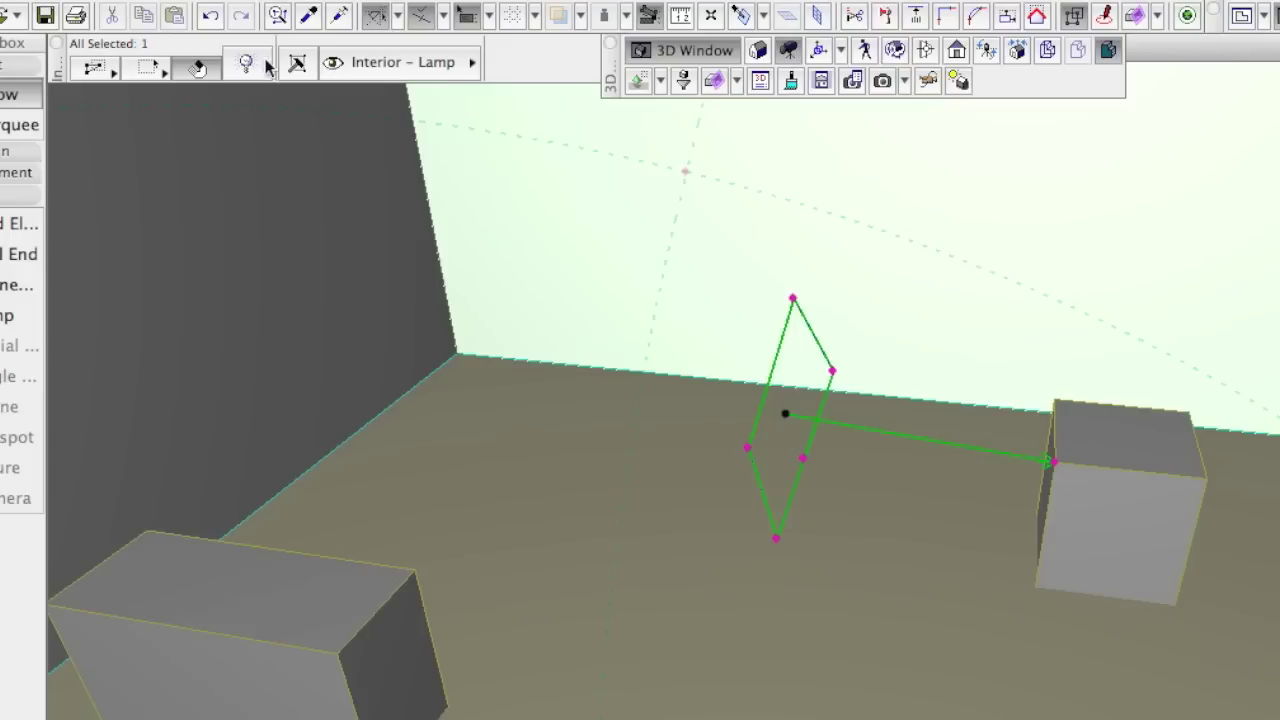
click(211, 16)
click(785, 492)
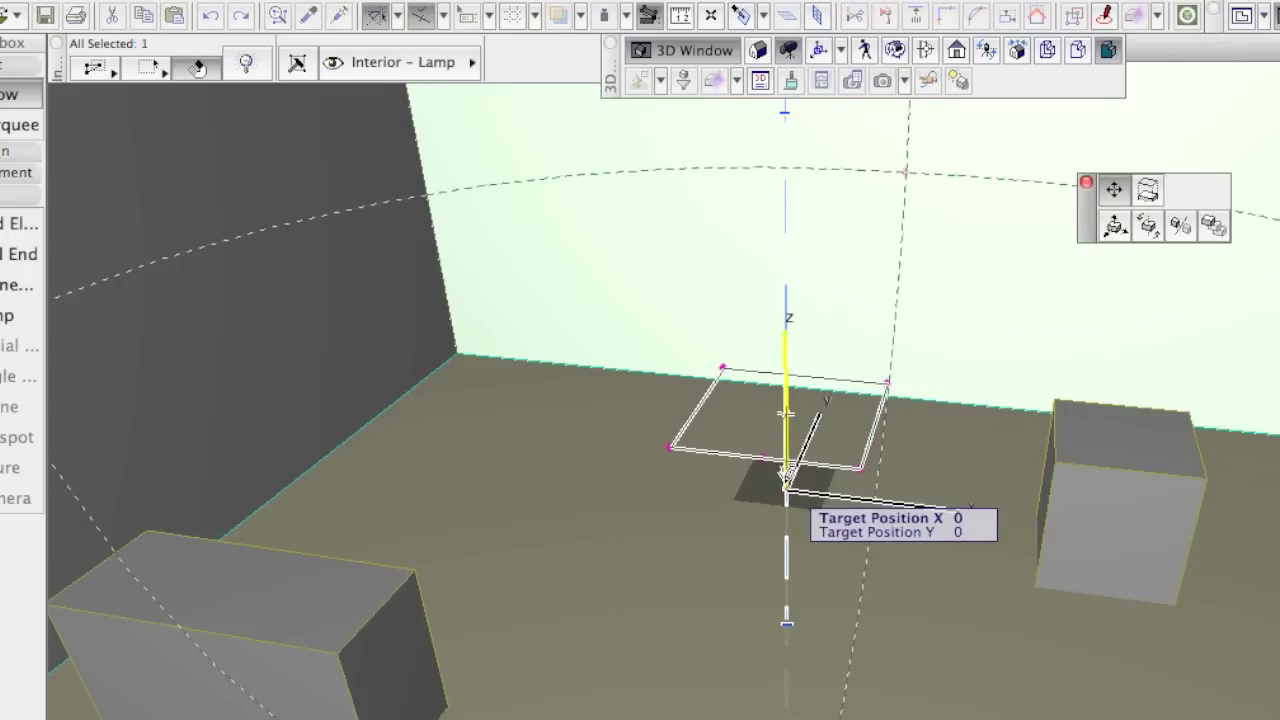
click(785, 410)
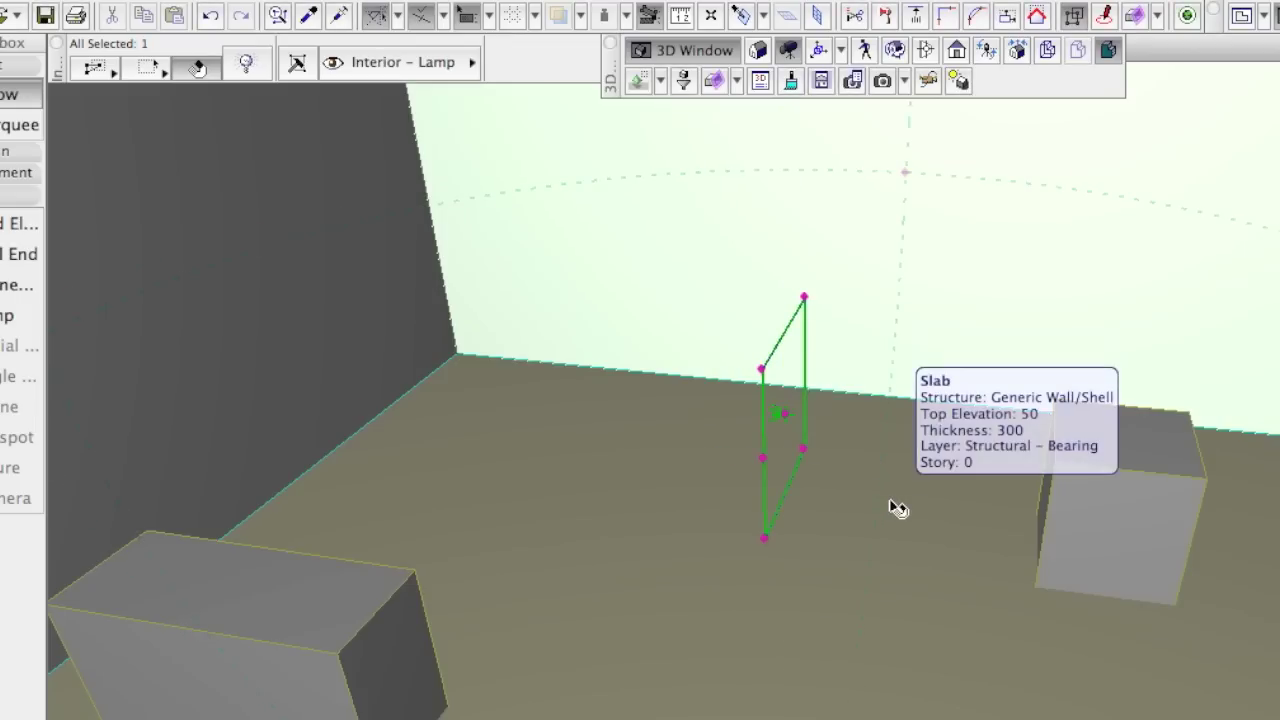
click(884, 82)
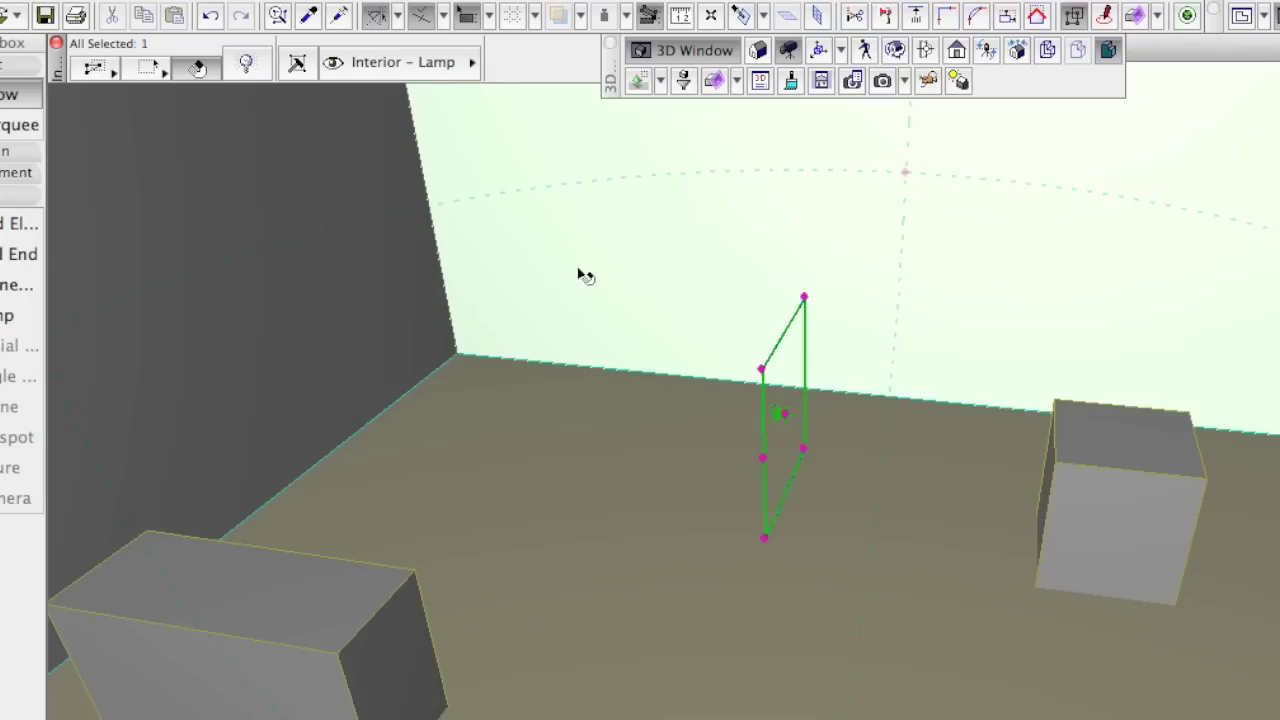
Turn on Illuminate One Direction Only in the illumination special effects and test-render
click(248, 66)
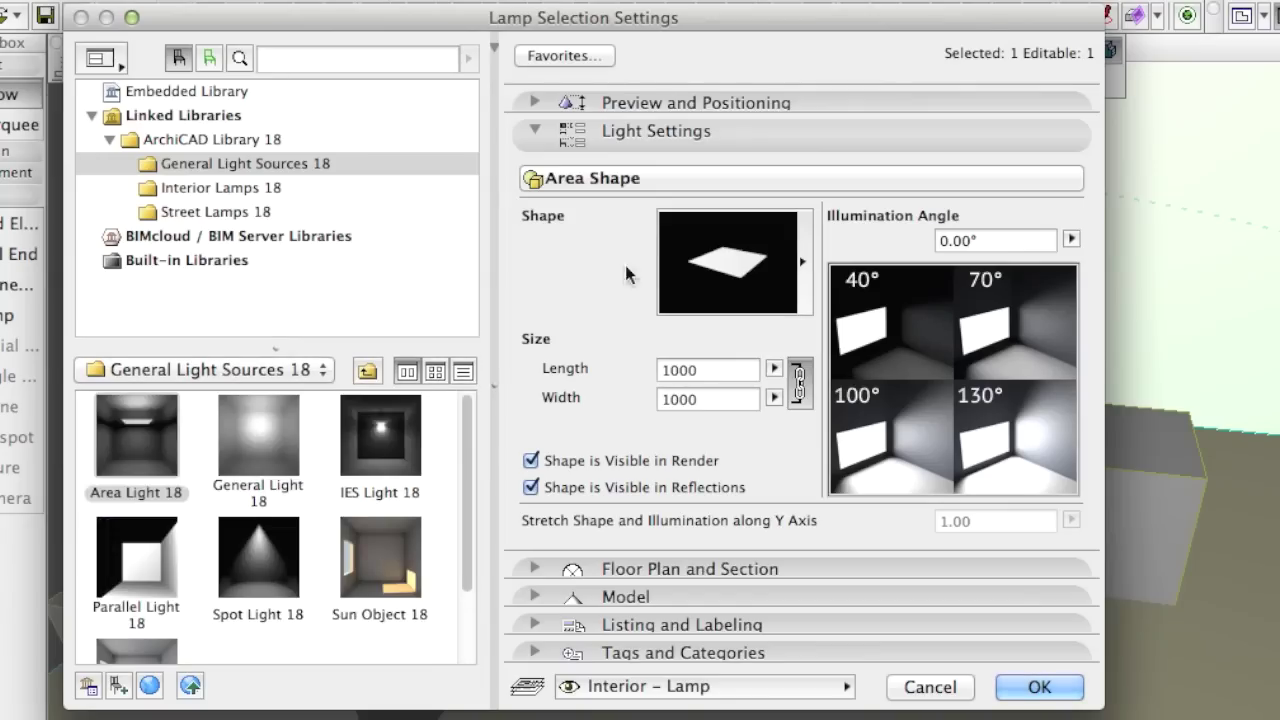
click(785, 185)
click(1173, 277)
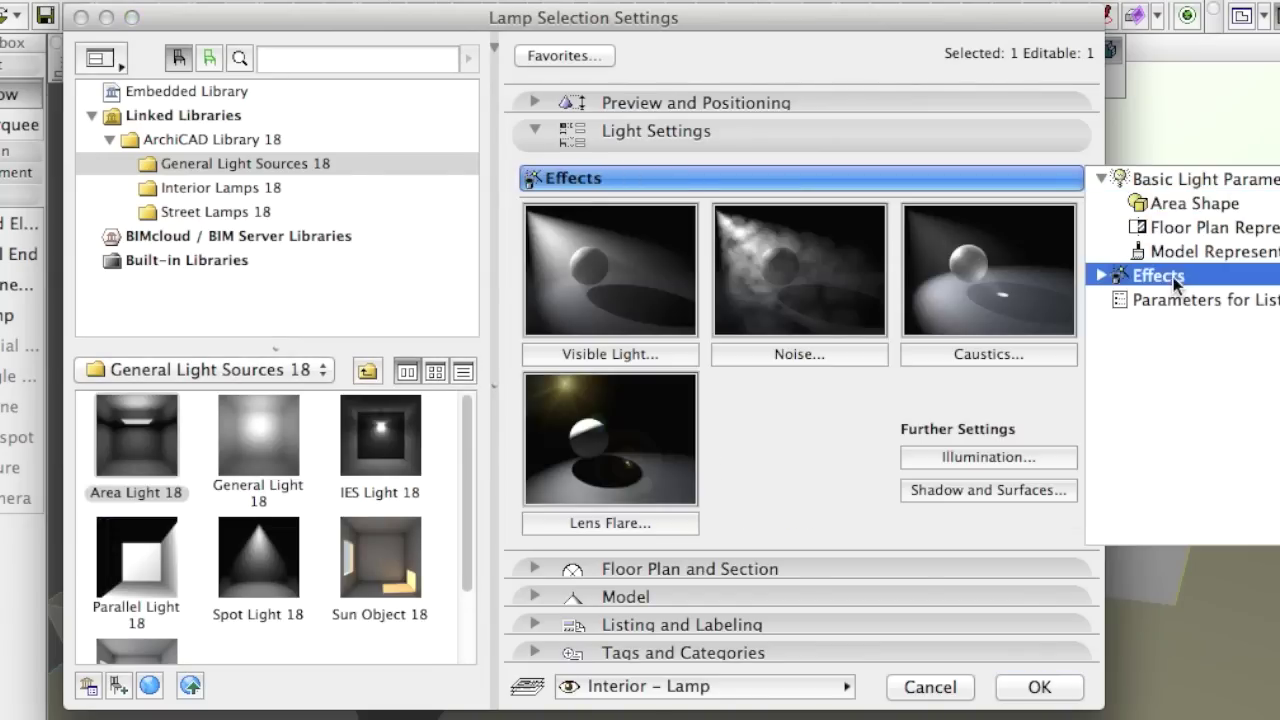
click(1100, 283)
click(1183, 397)
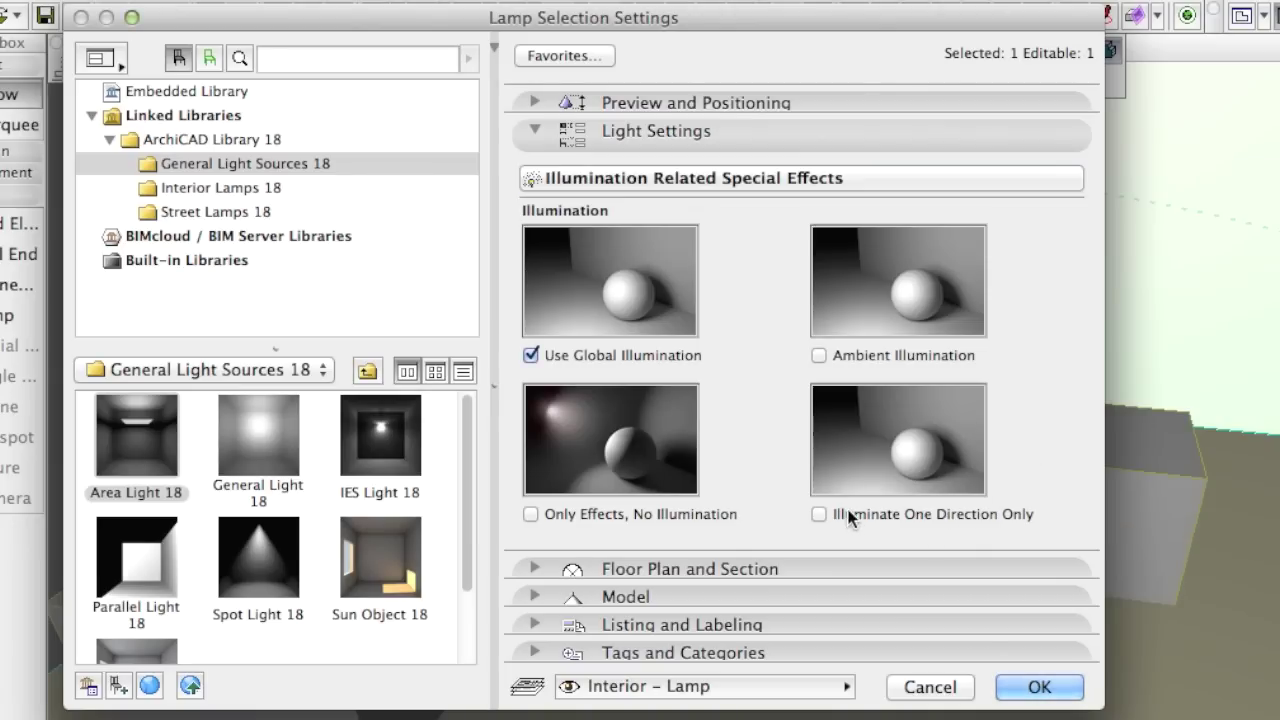
click(819, 514)
click(1045, 686)
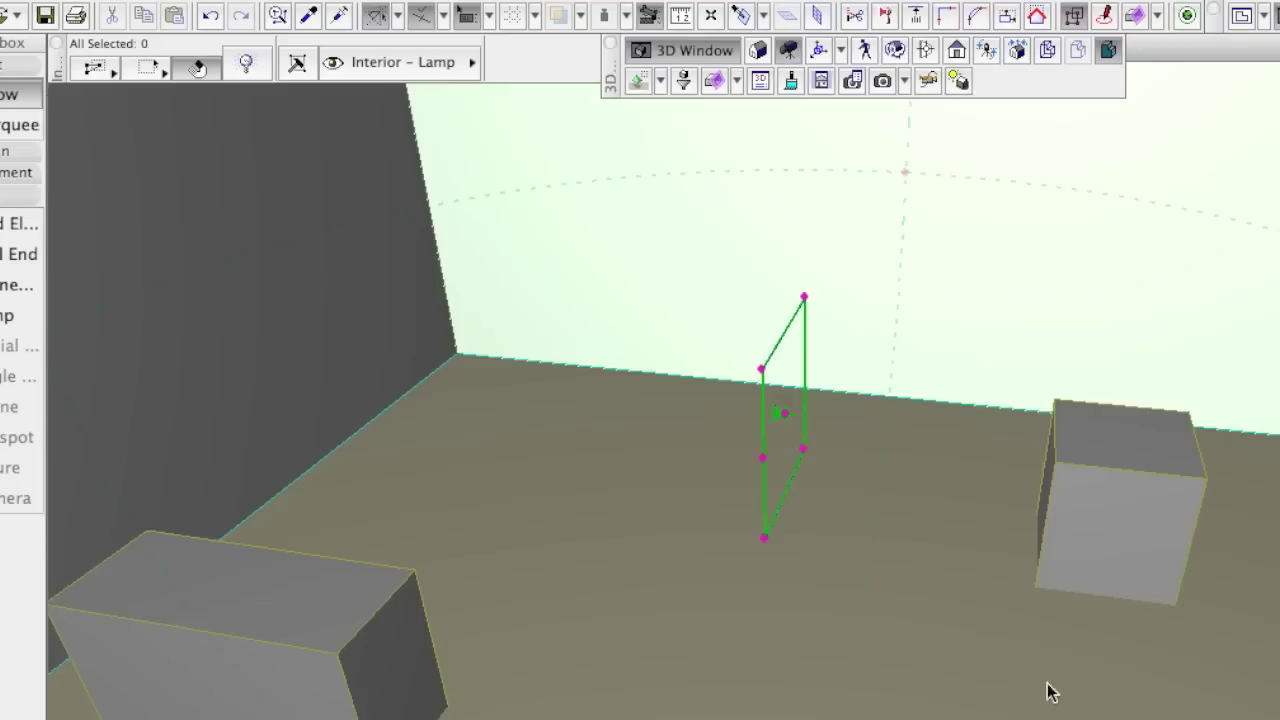
click(881, 82)
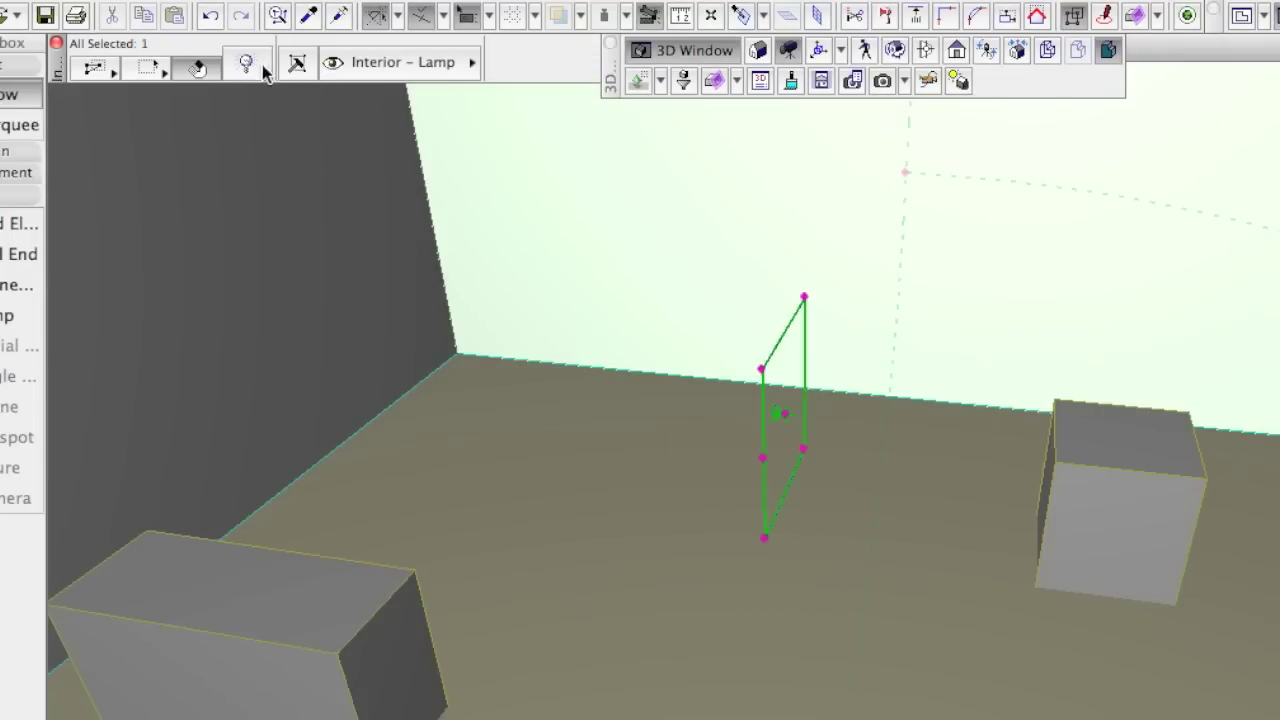
Set the area light's Illumination Angle to 130° and run a test PhotoRender
click(266, 63)
click(940, 175)
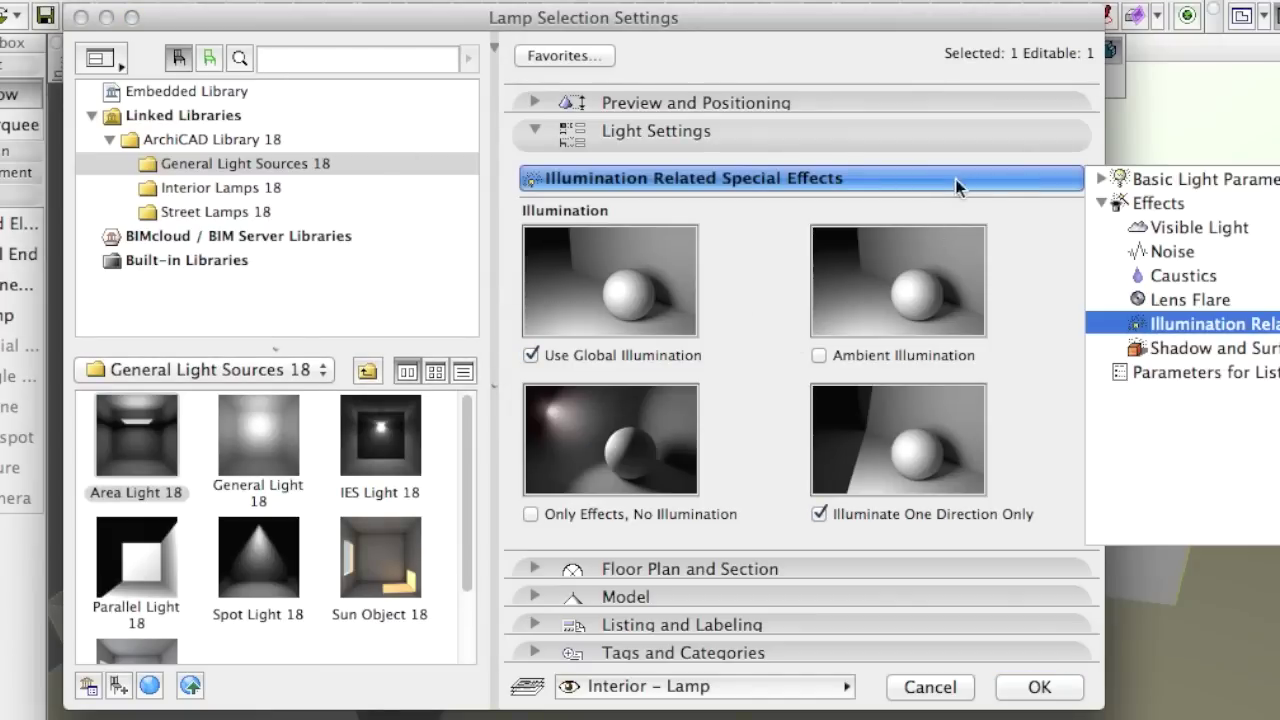
click(1160, 186)
click(1103, 179)
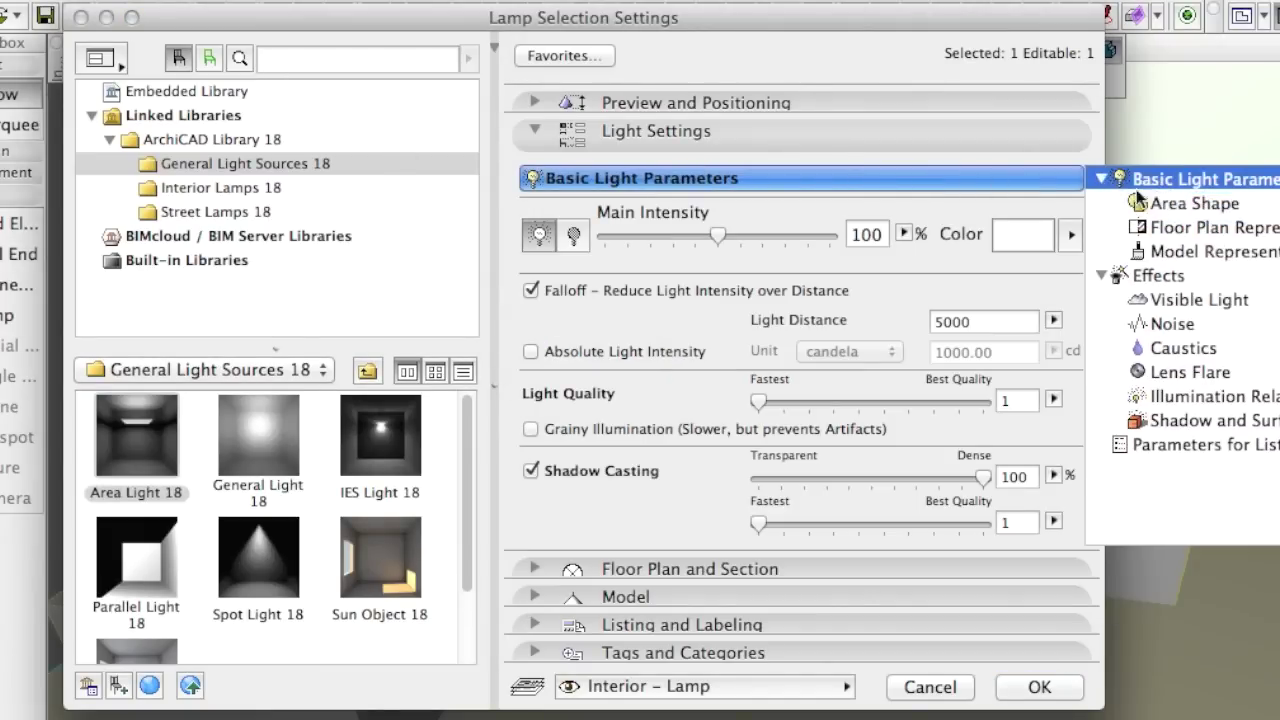
click(1138, 203)
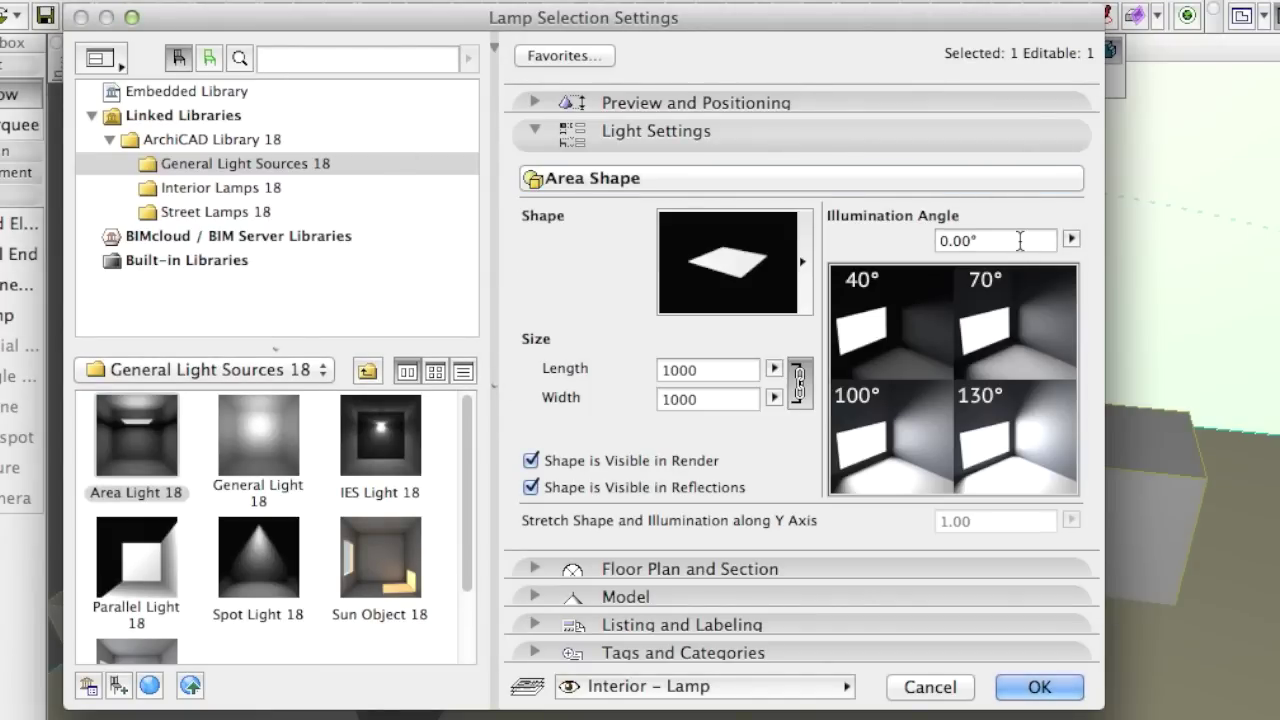
click(962, 240)
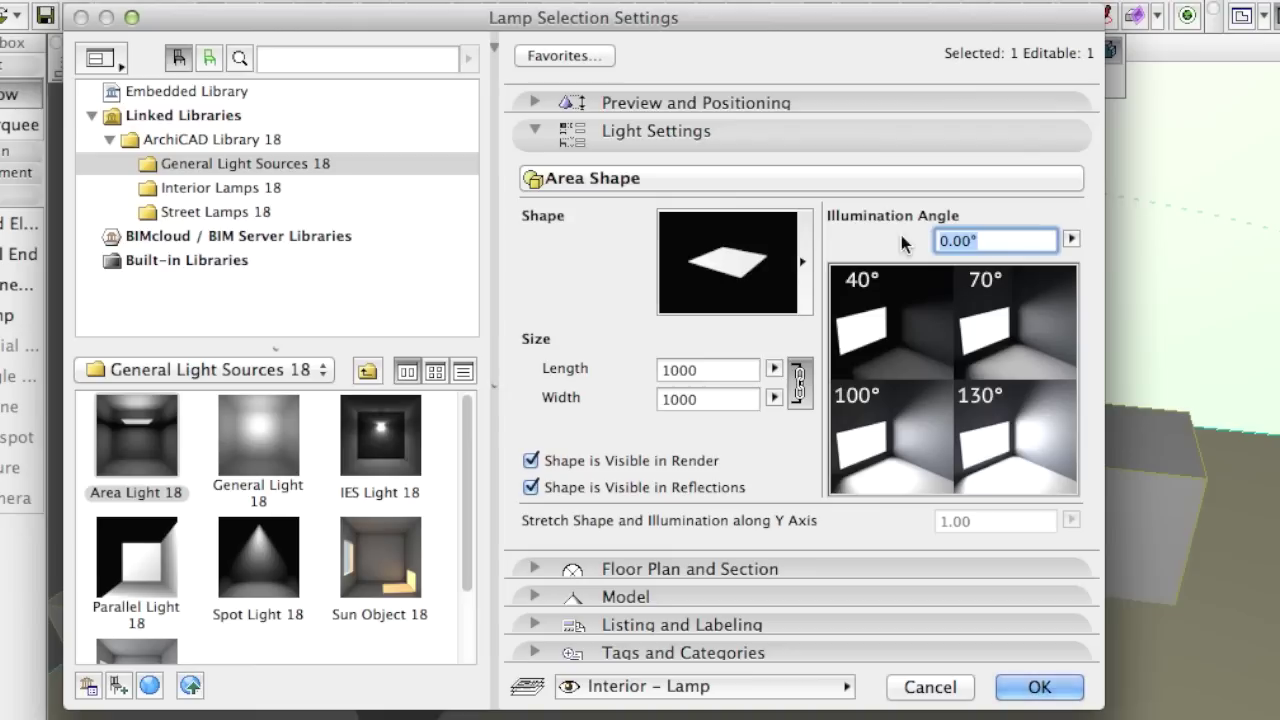
text(130)
click(1022, 442)
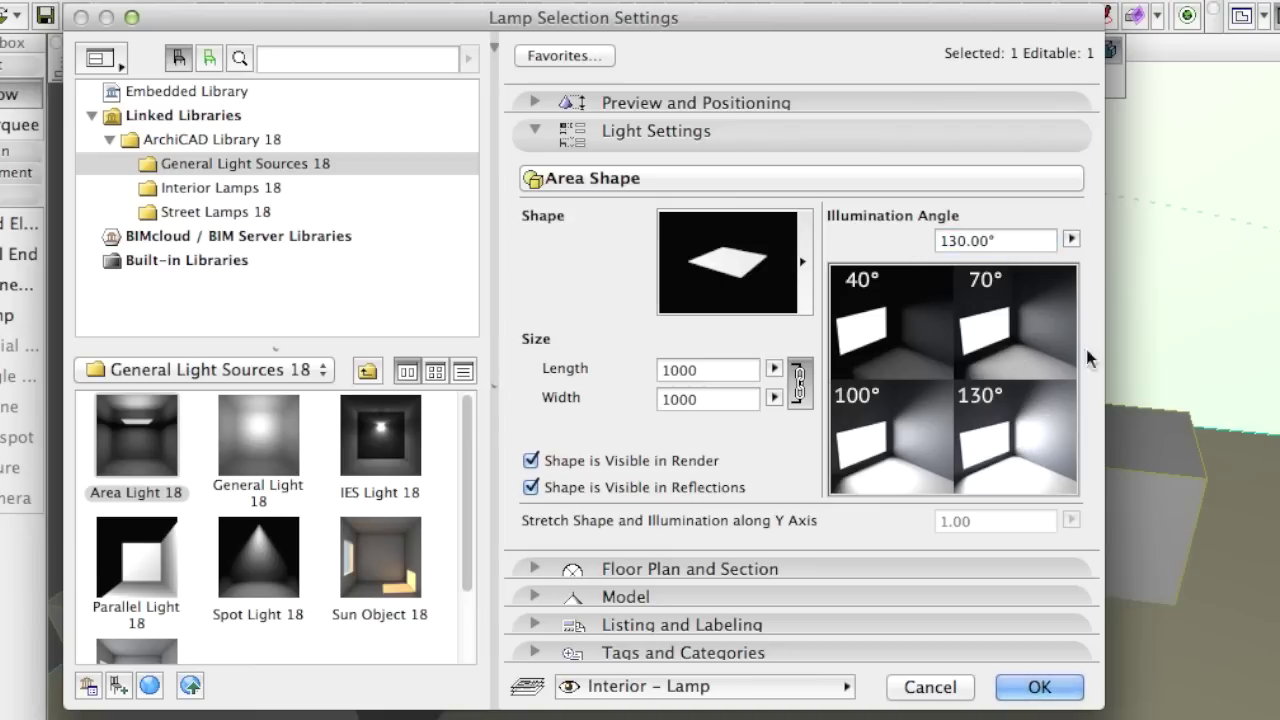
click(1040, 687)
click(886, 83)
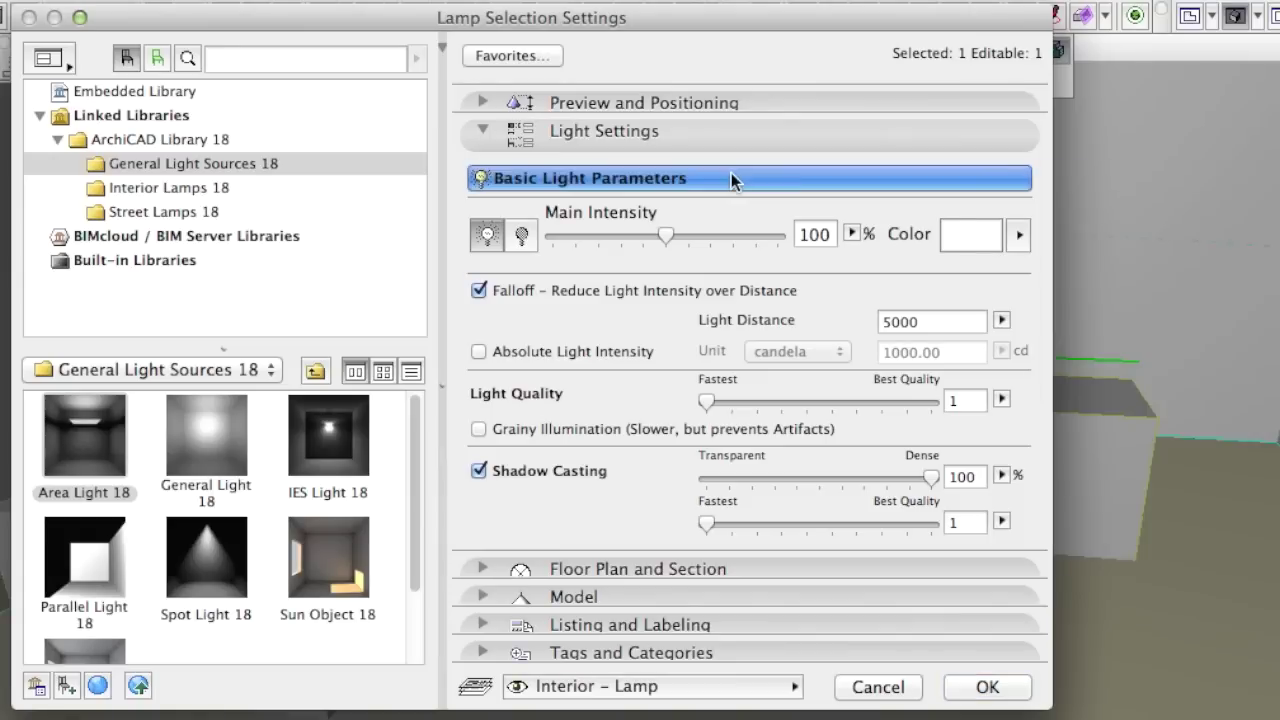
Turn on lens flare Glow and Reflexes, both using the Cinema 4D preset
click(731, 175)
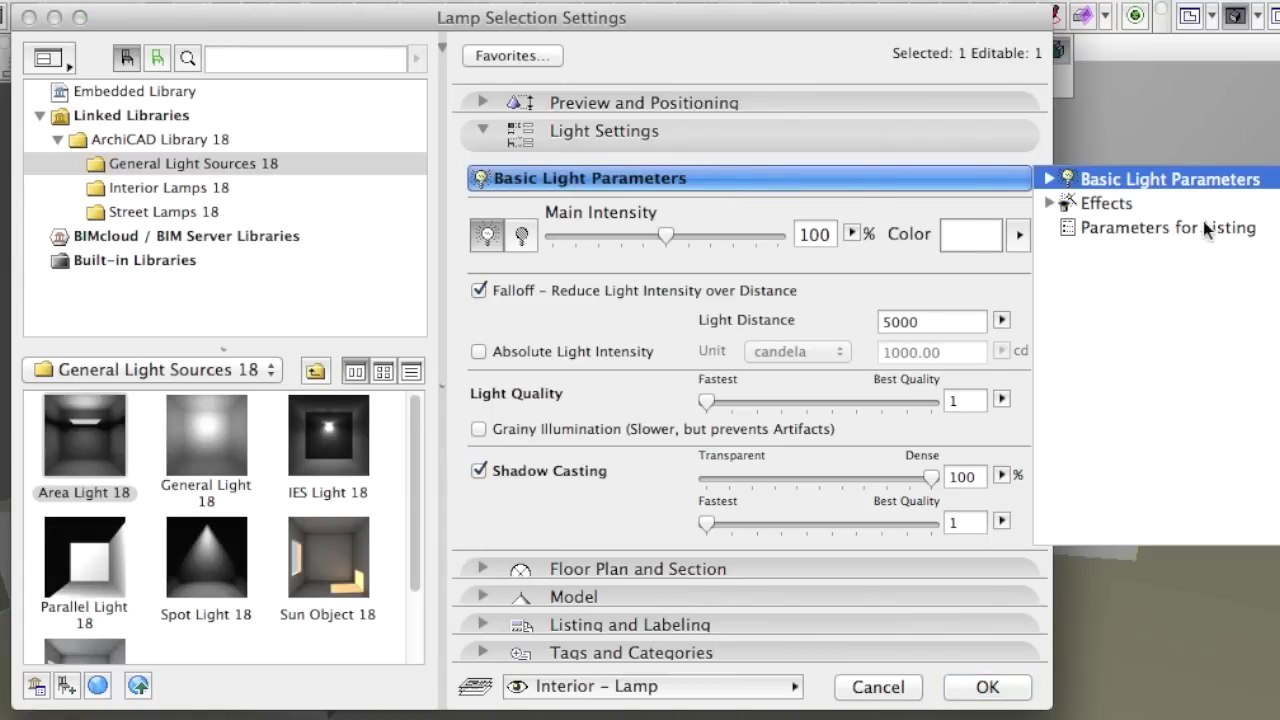
click(1122, 206)
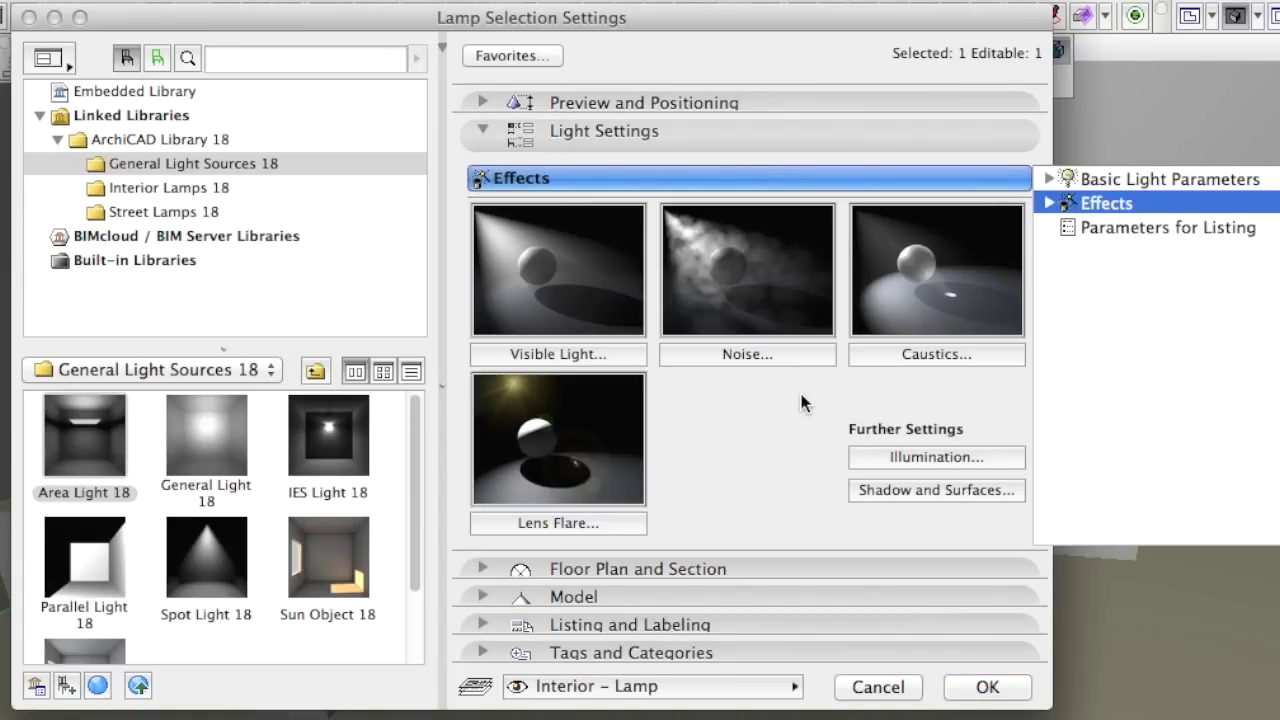
click(622, 462)
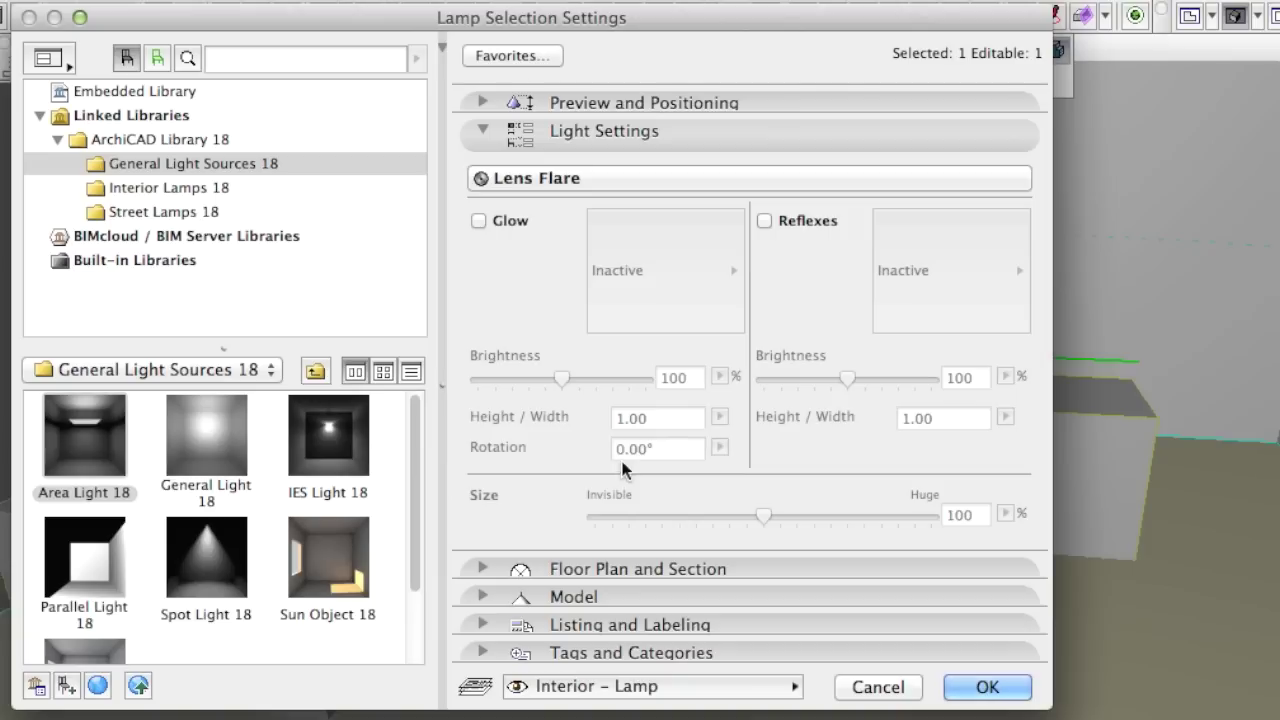
click(516, 220)
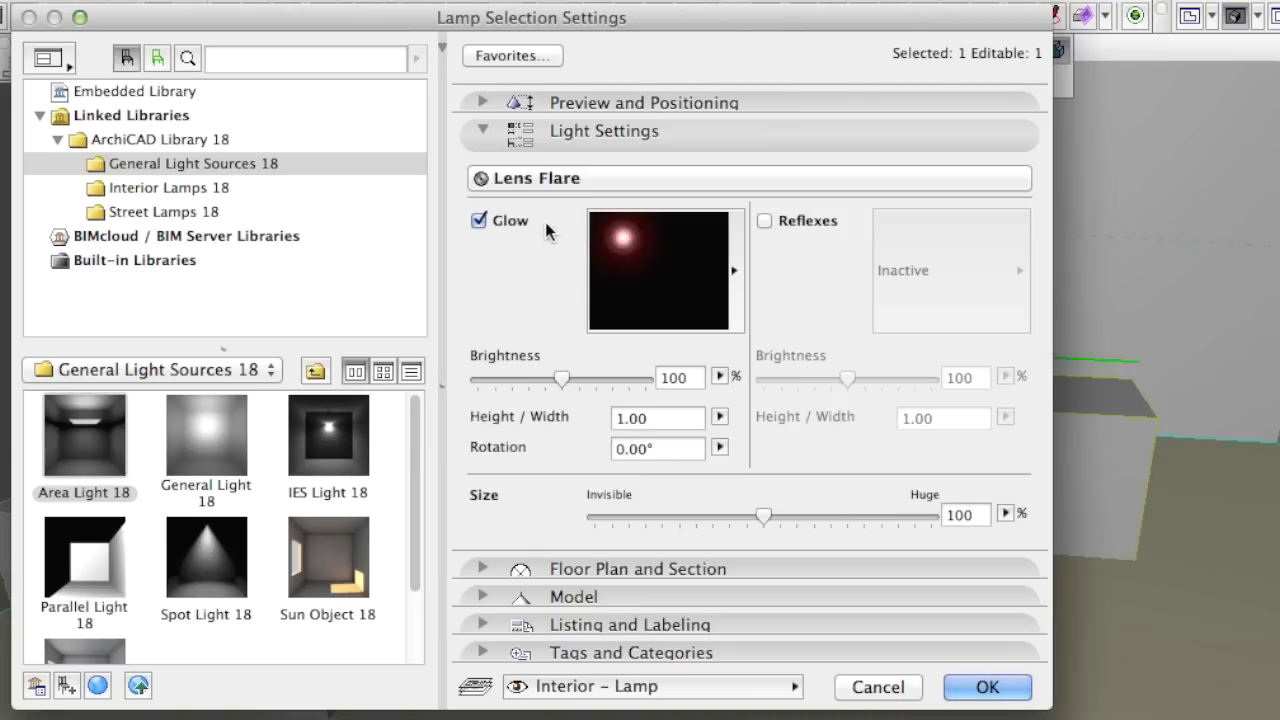
click(816, 224)
click(722, 262)
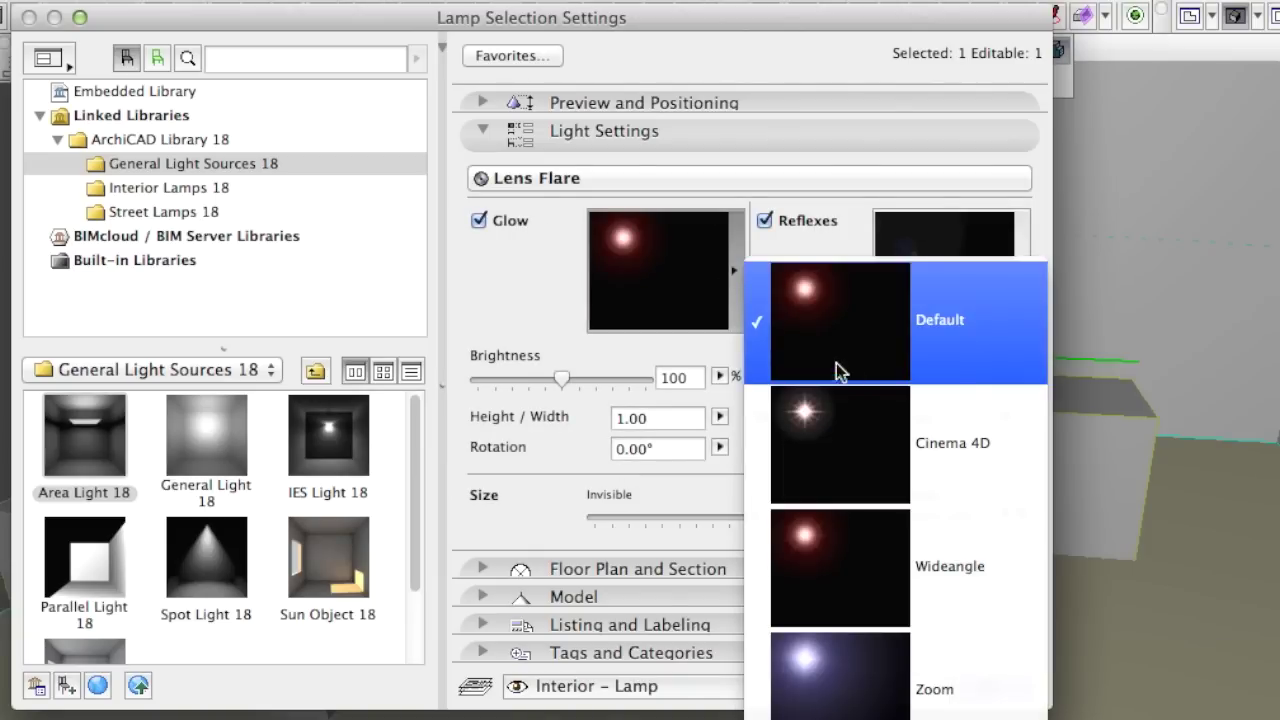
click(860, 426)
click(935, 284)
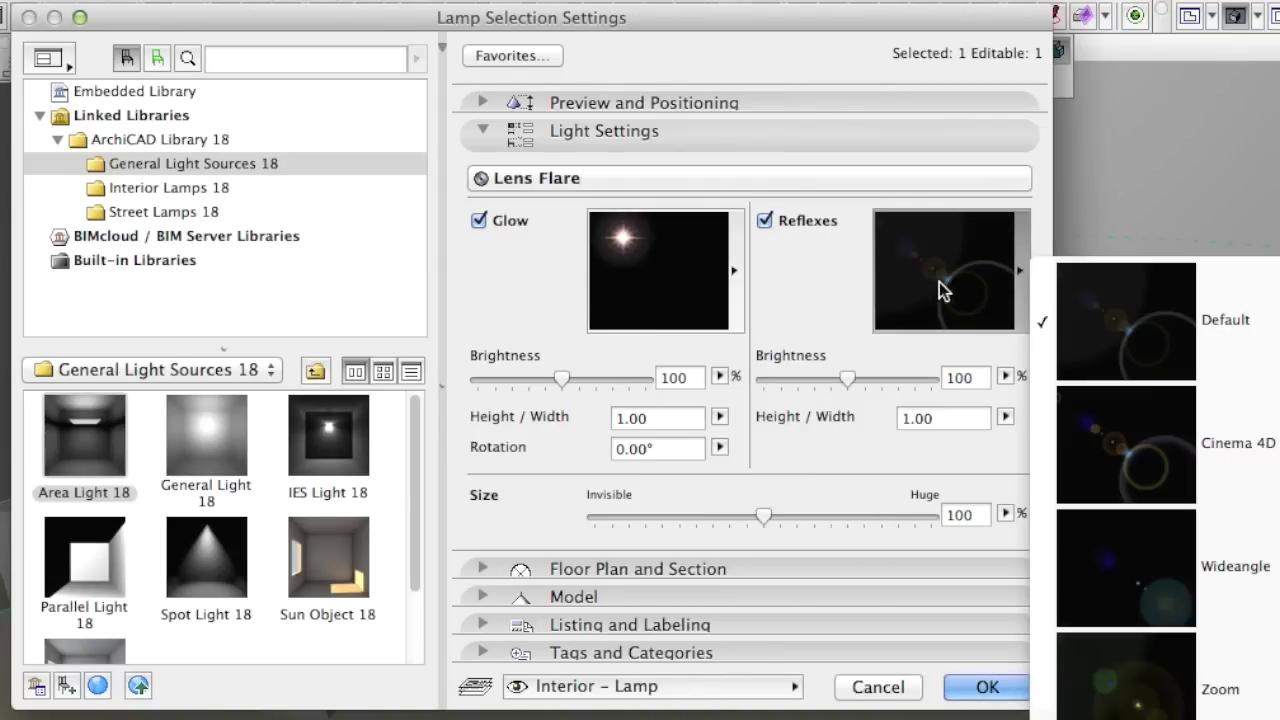
click(1202, 434)
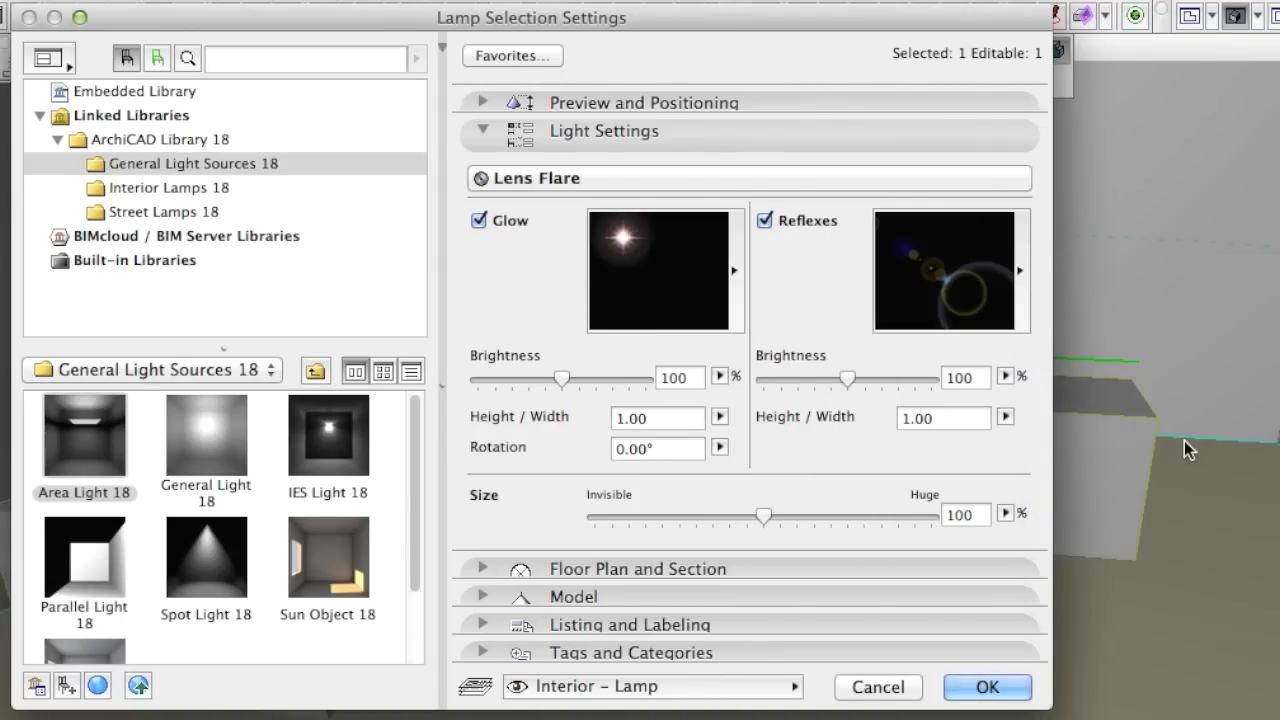
click(859, 176)
Change the area light's shape from square to Line with a length of 4000
click(1048, 179)
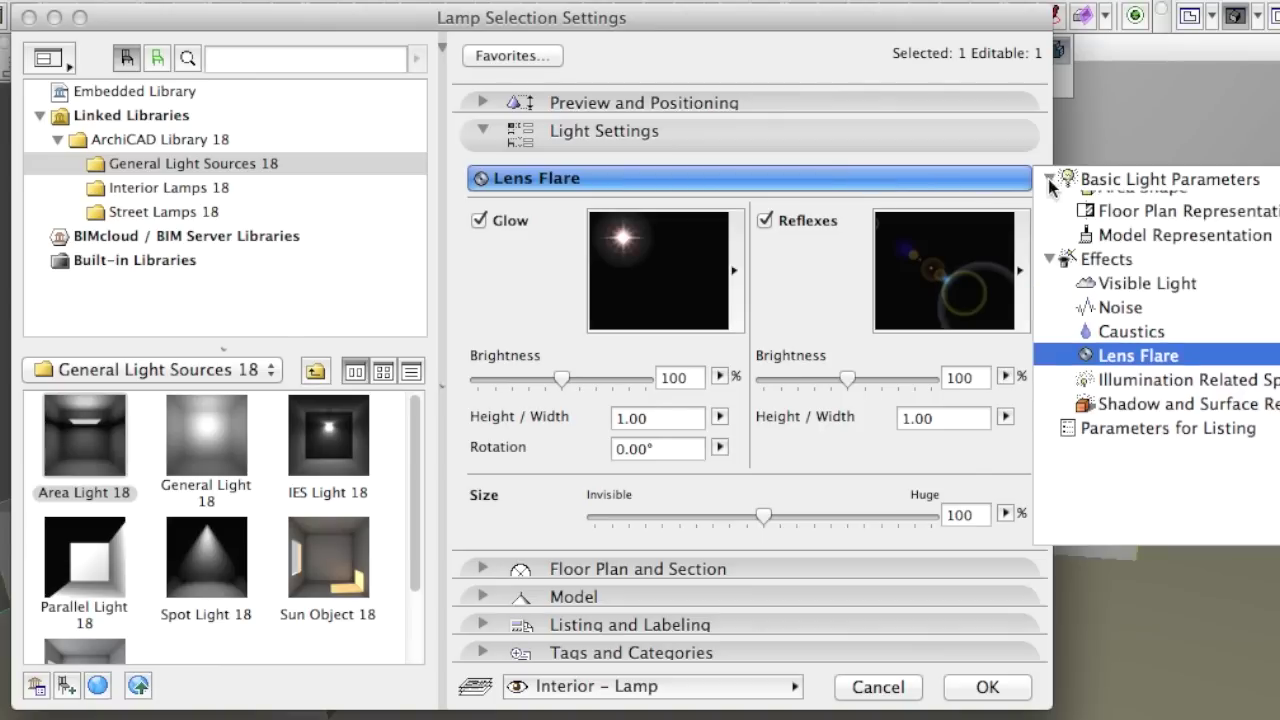
click(1115, 204)
click(745, 262)
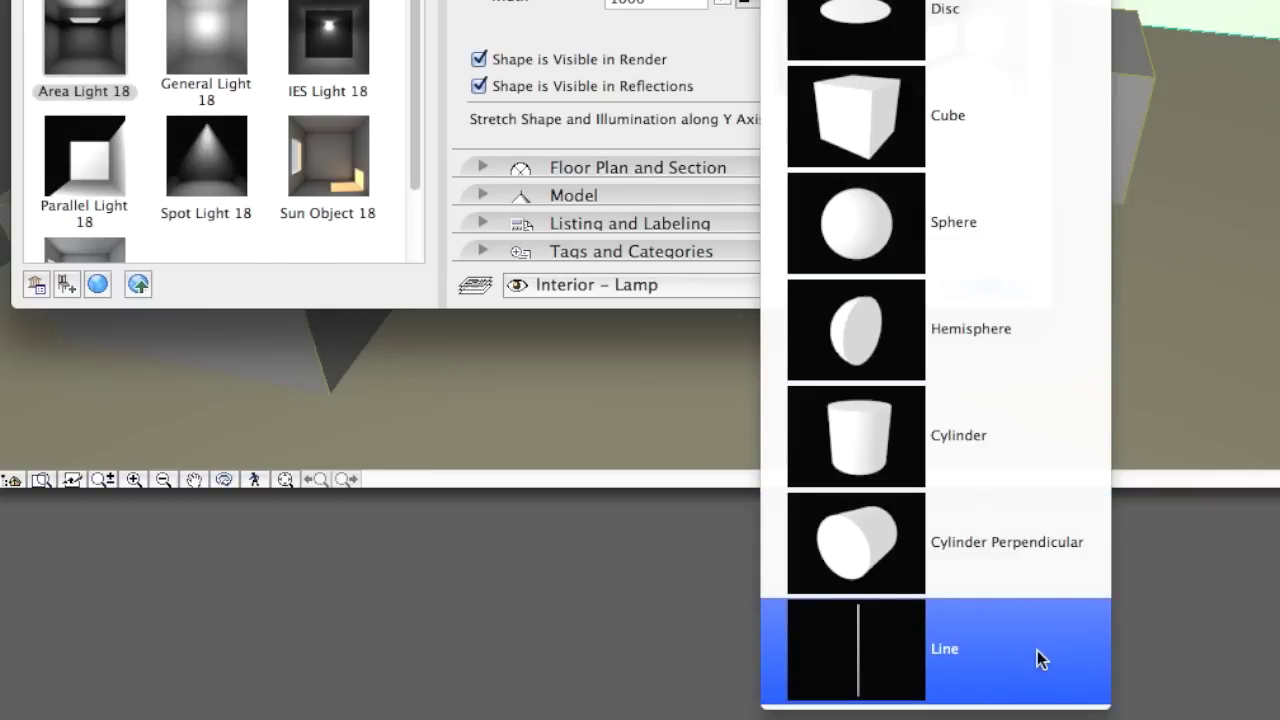
click(1037, 650)
click(678, 370)
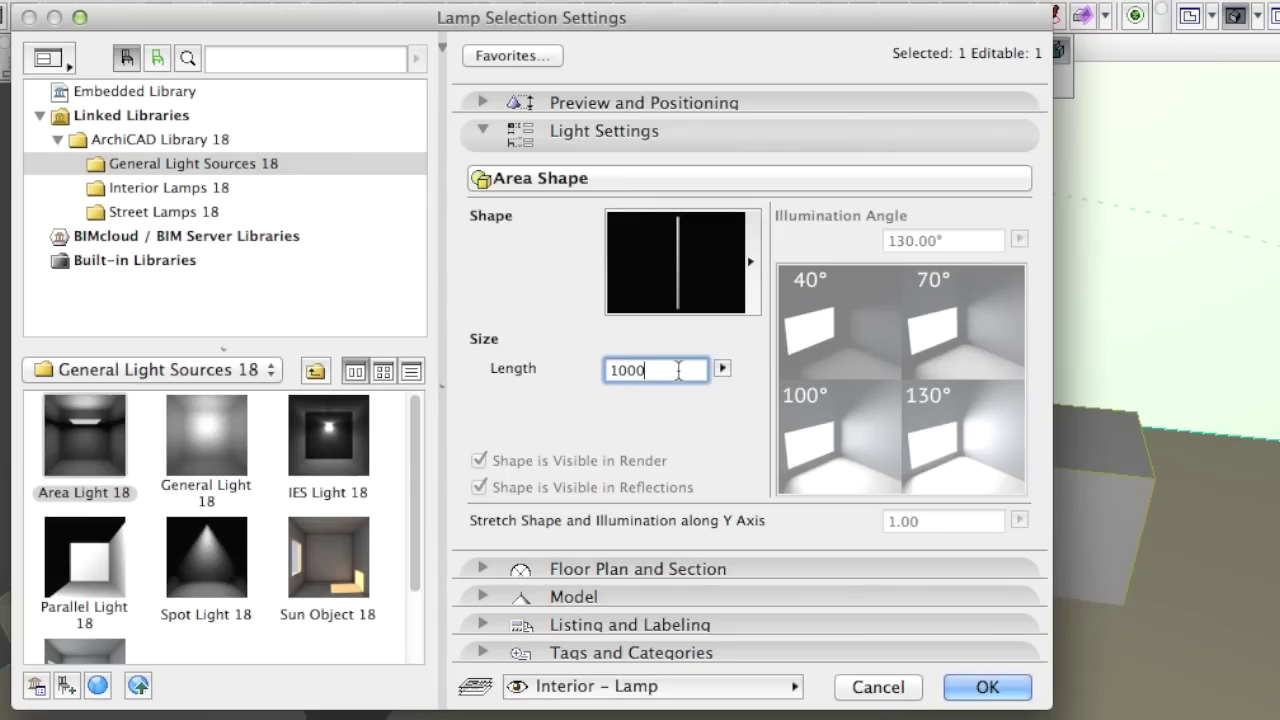
double_click(678, 370)
text(4)
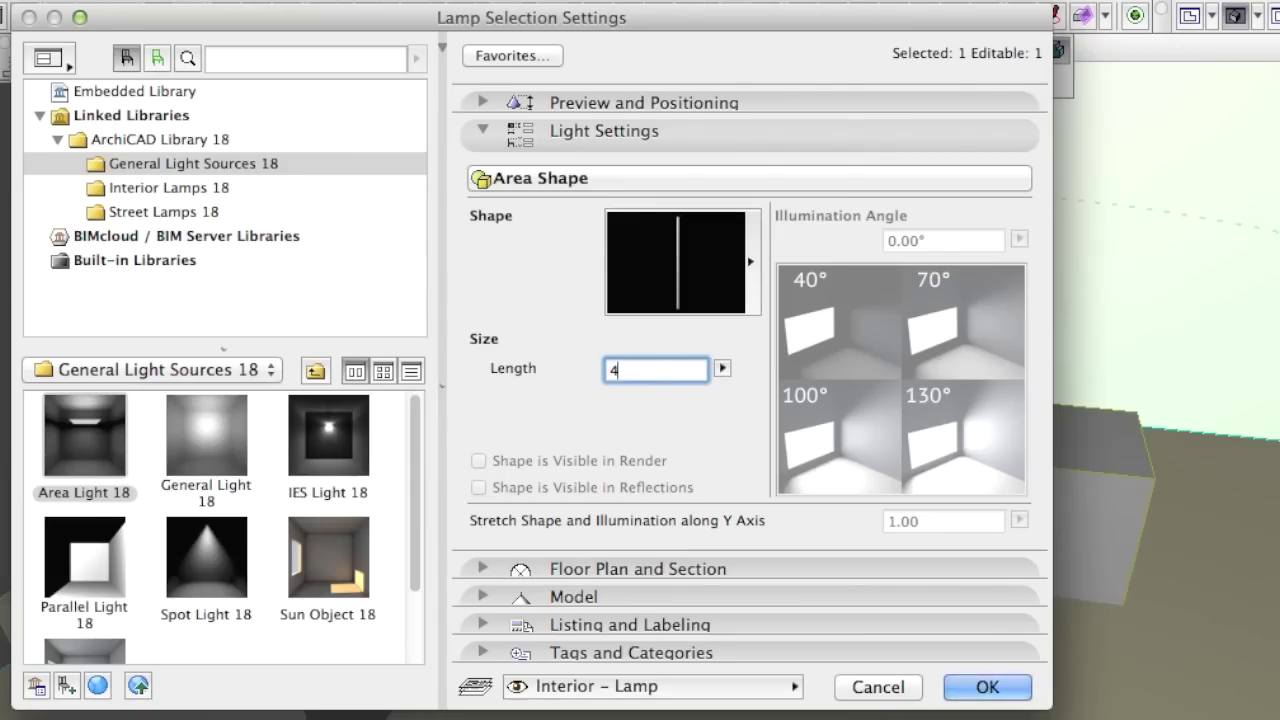
text(000)
click(903, 186)
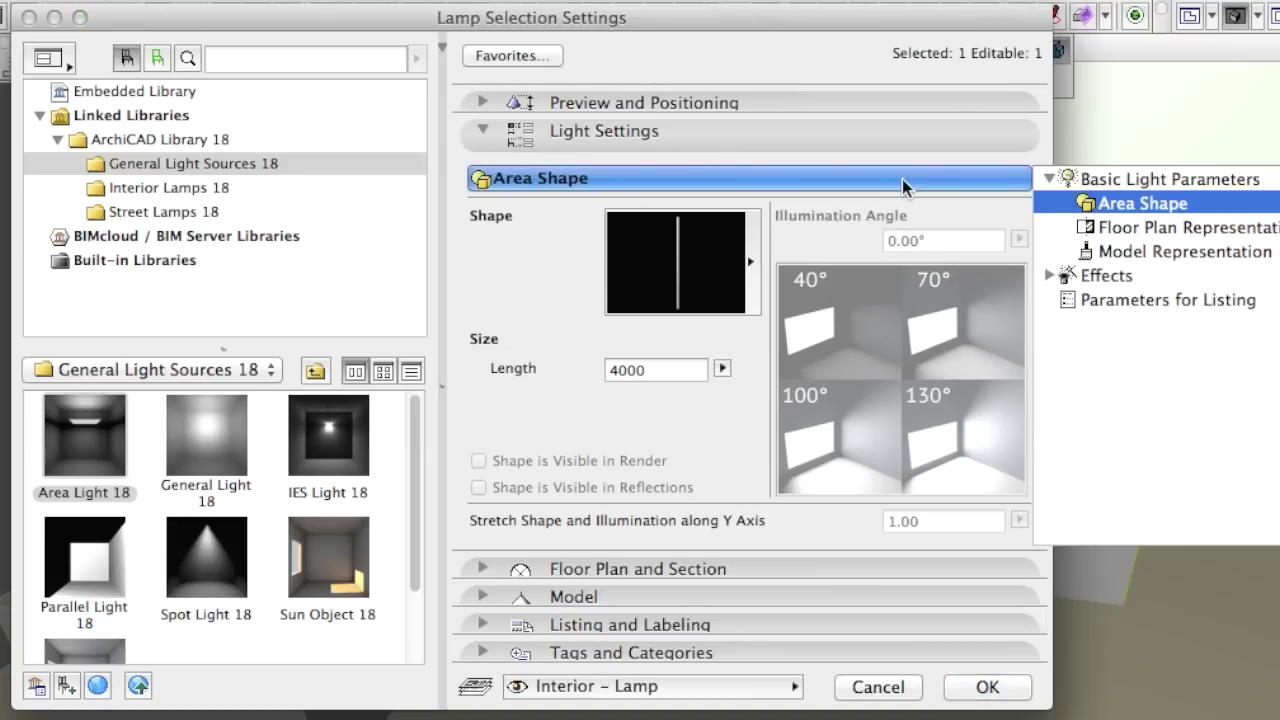
click(1049, 276)
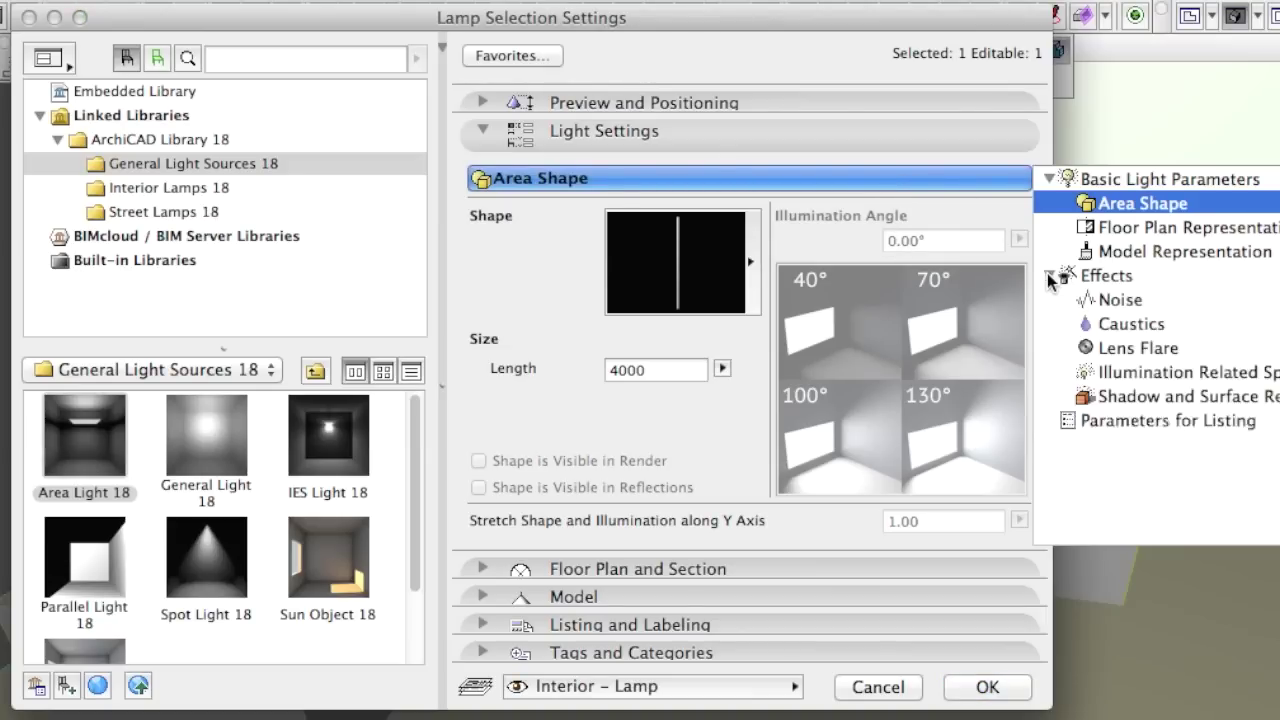
Set the visible light Reduction Ends value to 1000
click(1194, 302)
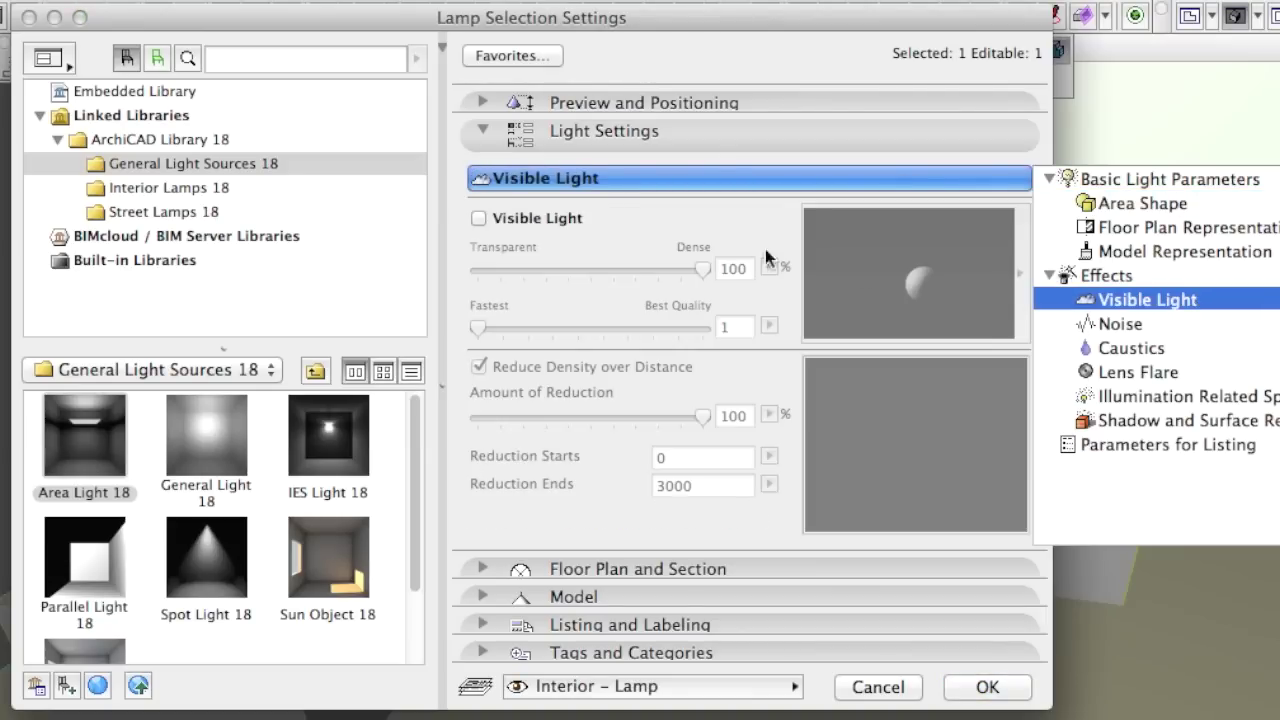
click(645, 242)
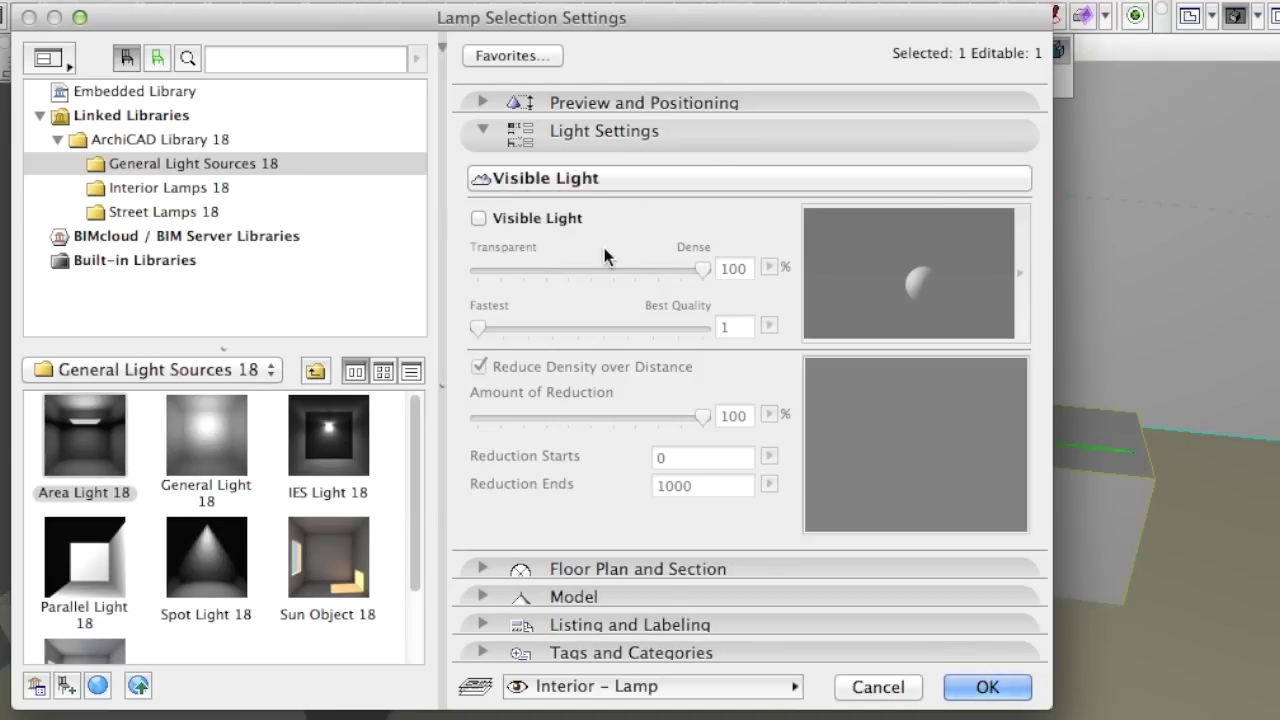
click(983, 686)
Delete the walls, morph and box, leaving only the floor, then test-render the line light
click(785, 270)
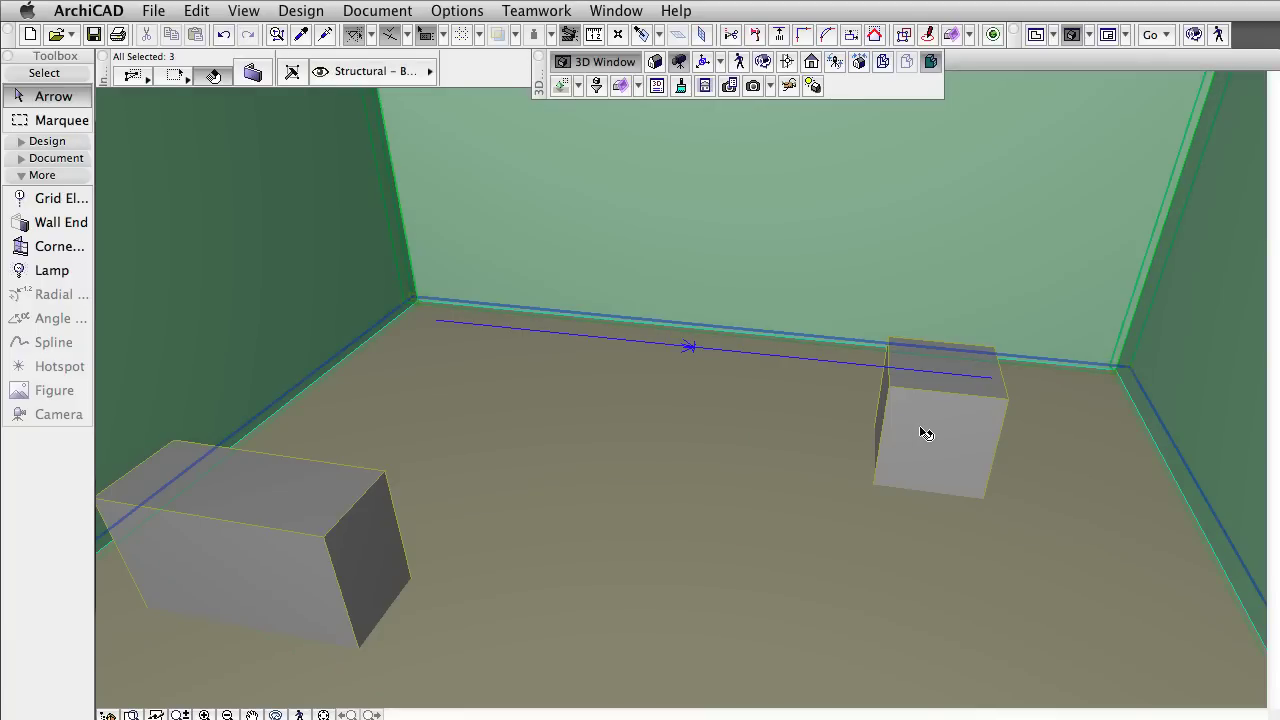
key(Delete)
click(925, 433)
key(Delete)
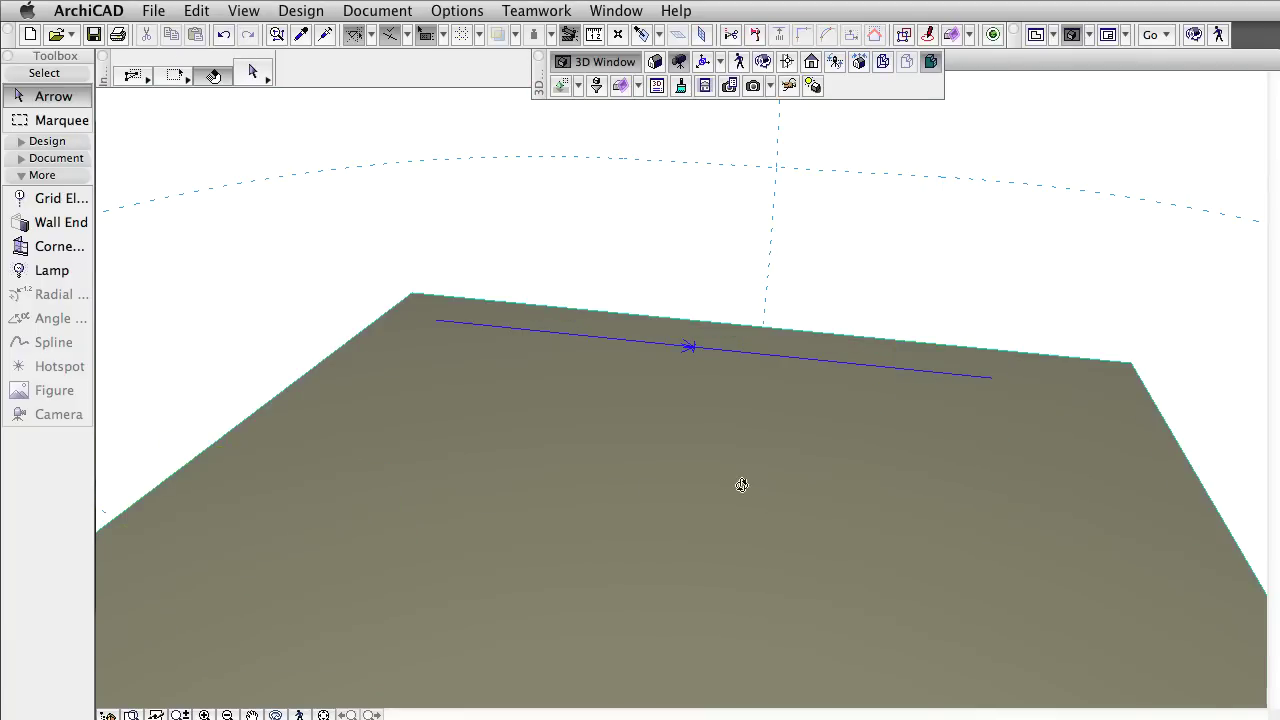
click(747, 90)
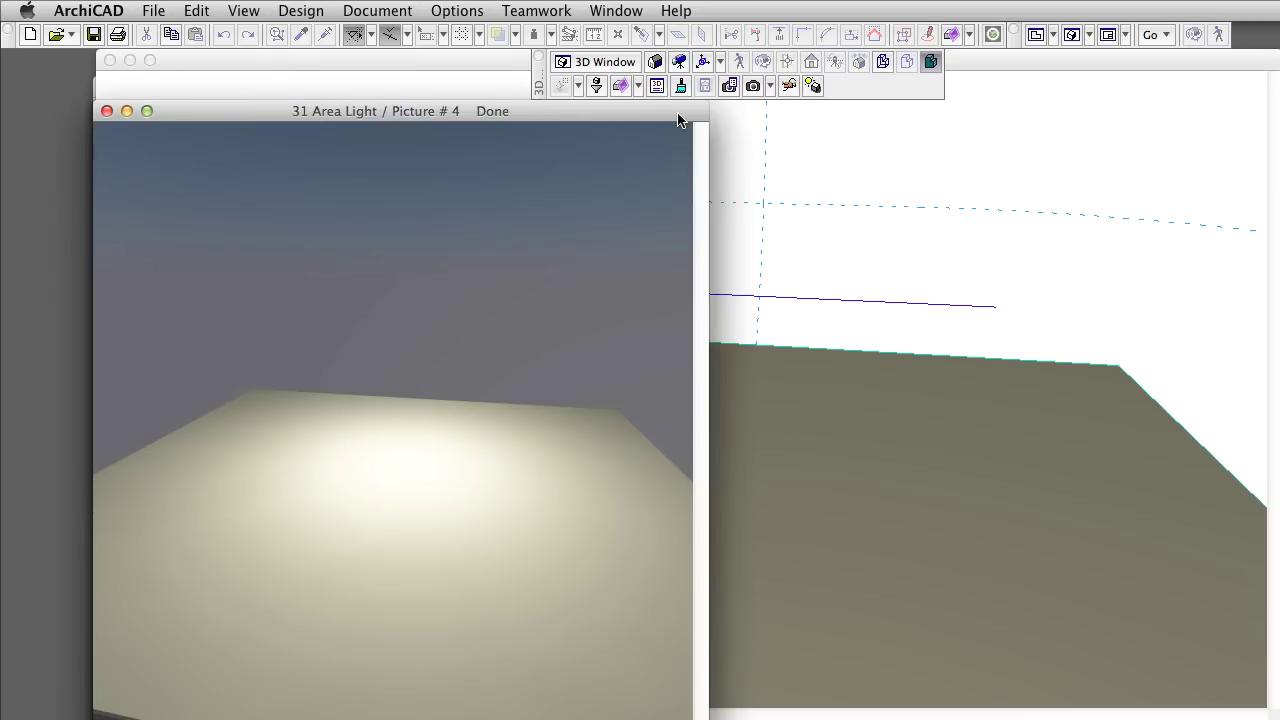
Enable Visible Light on the line lamp and re-render to show a glowing bar
click(703, 296)
click(700, 294)
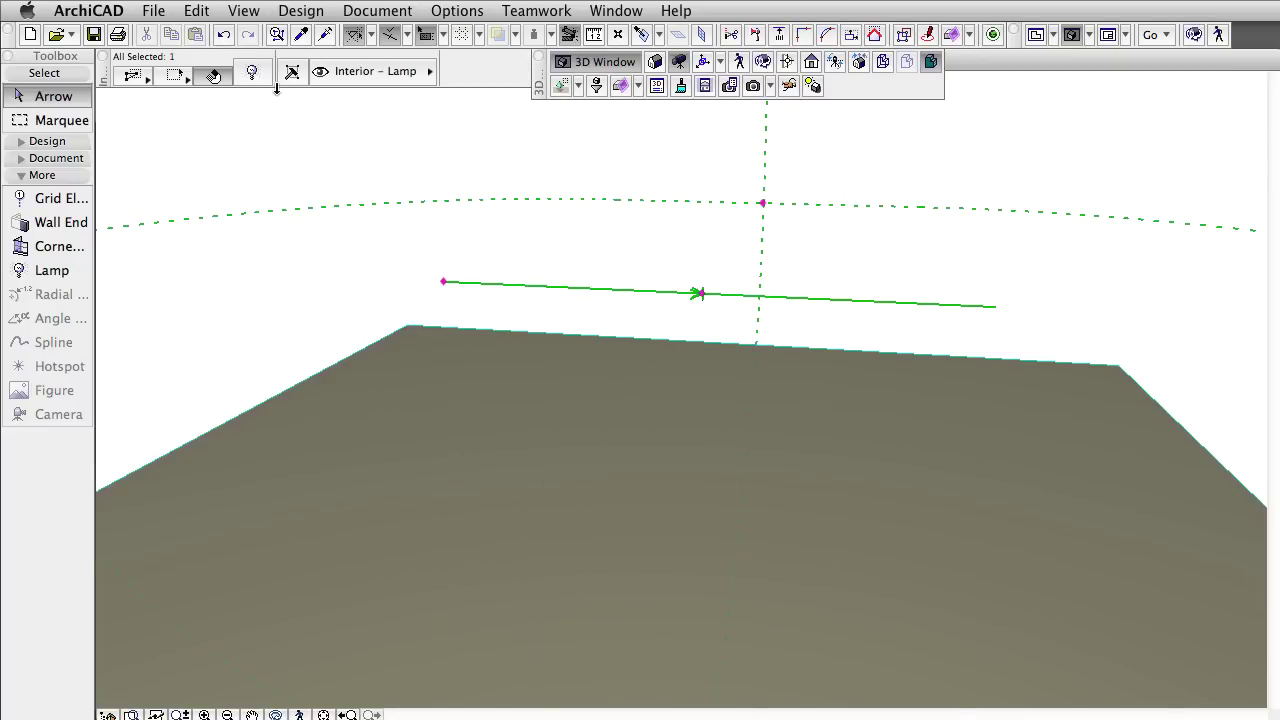
click(251, 75)
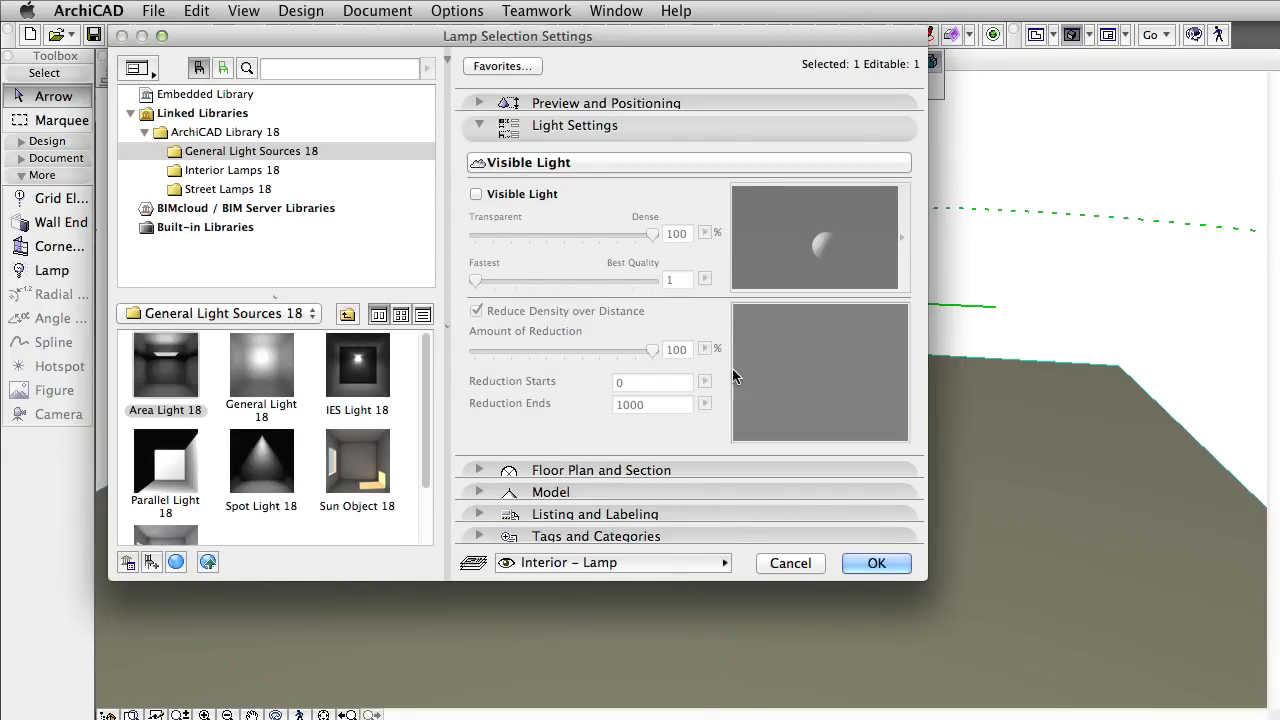
click(520, 193)
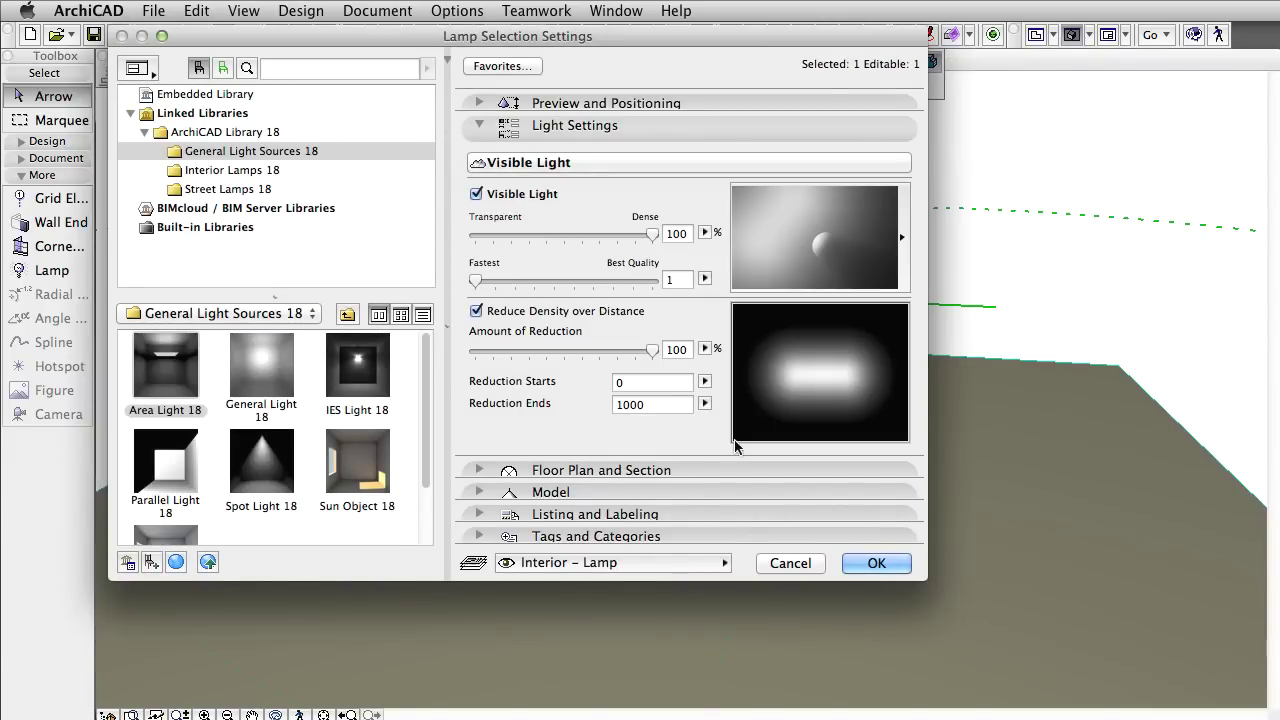
click(890, 566)
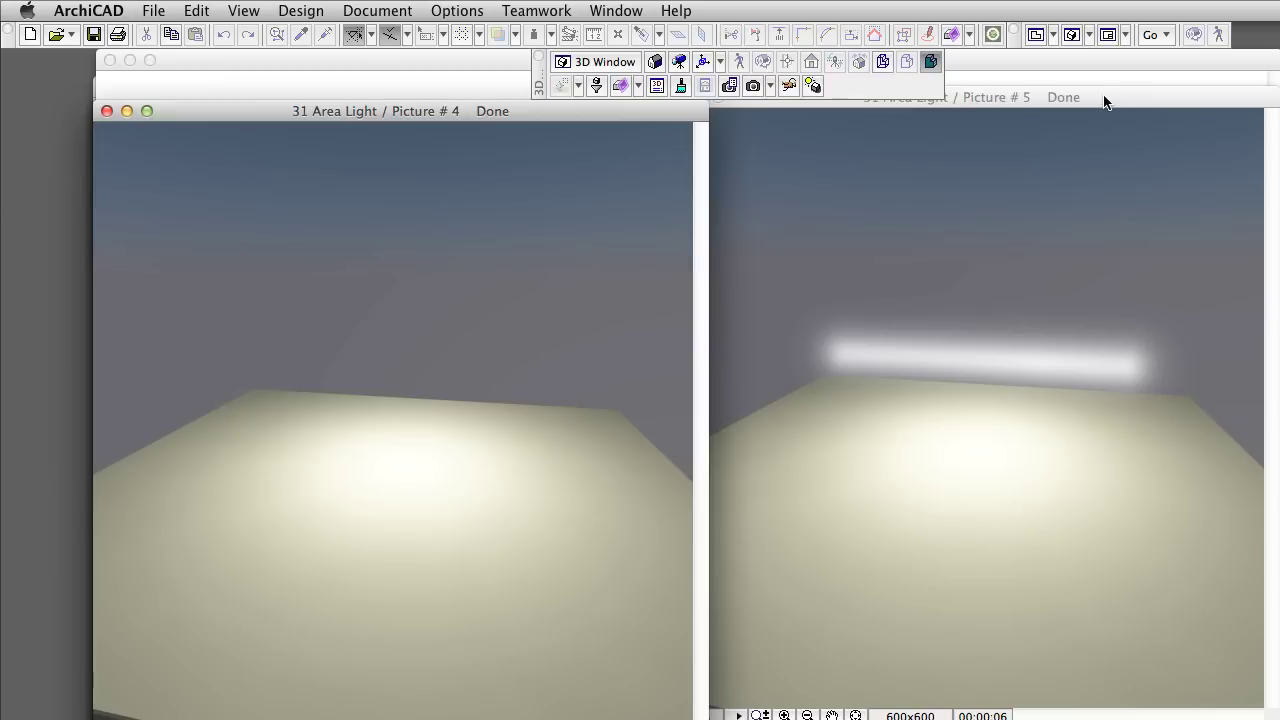
click(1105, 101)
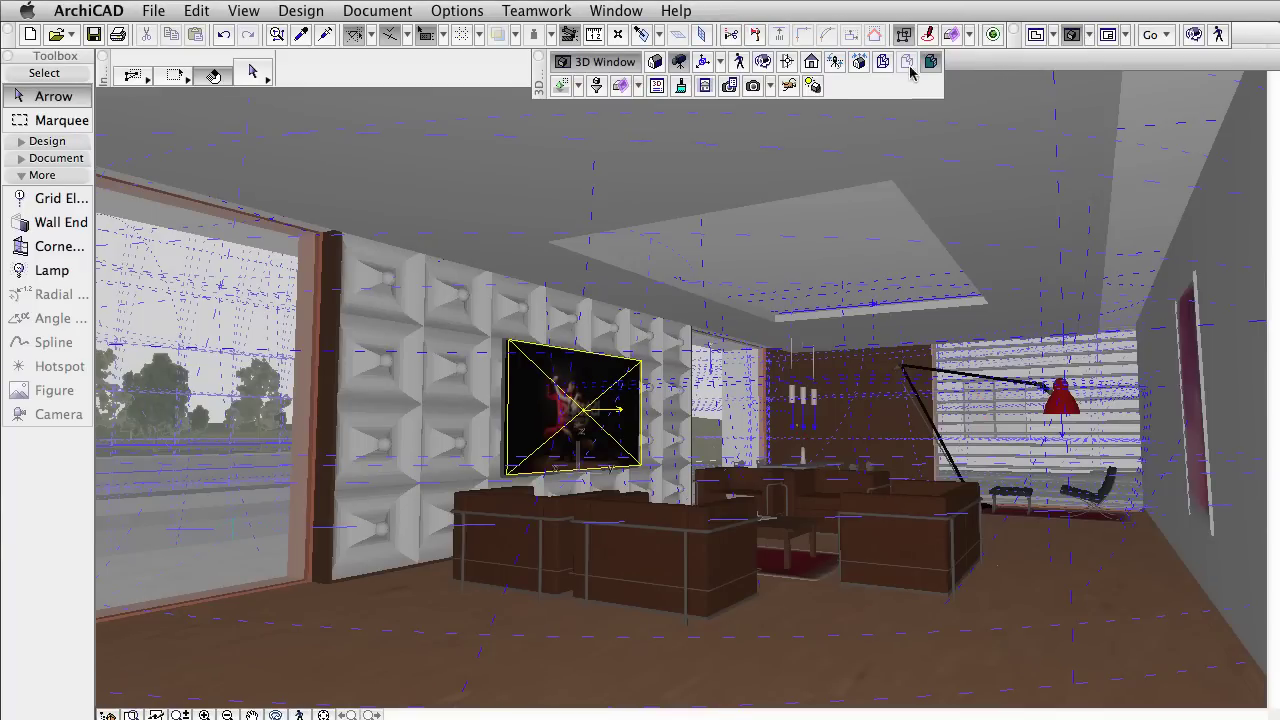
Bring up the living-room floor plan with its nine ceiling lamps for editing
click(754, 87)
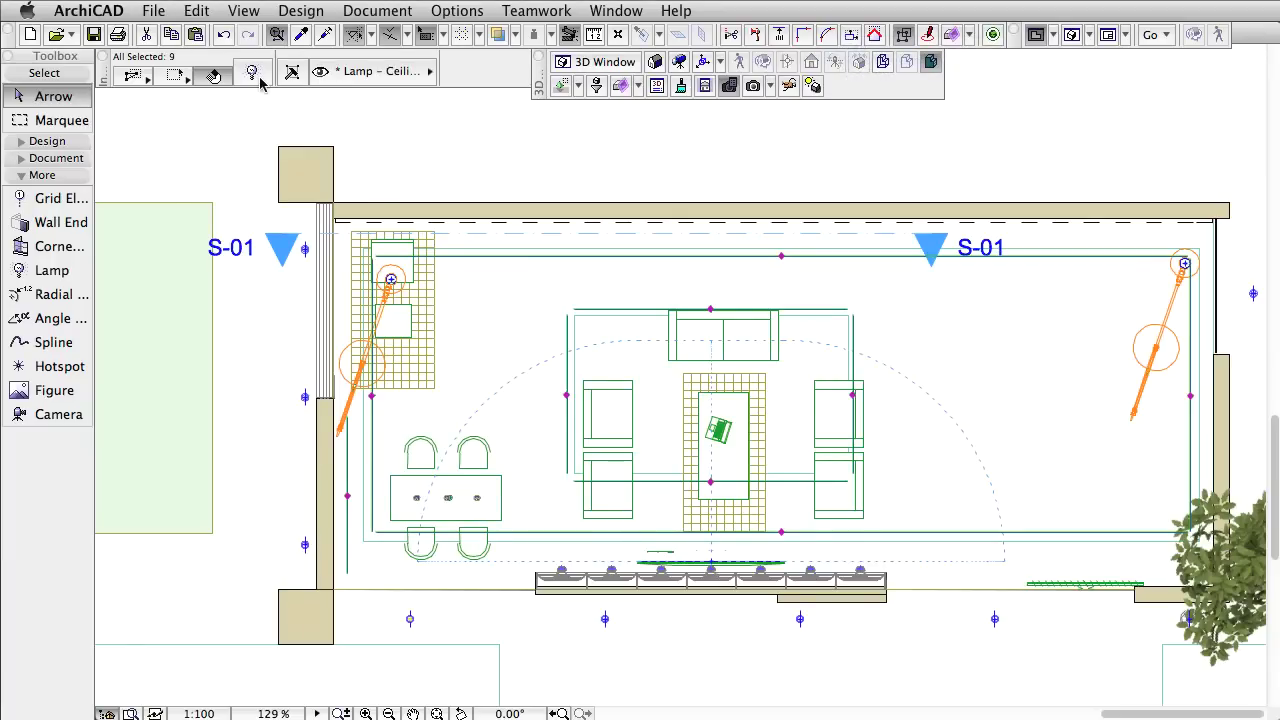
Turn on the light of all nine selected living-room lamps in their selection settings
click(255, 77)
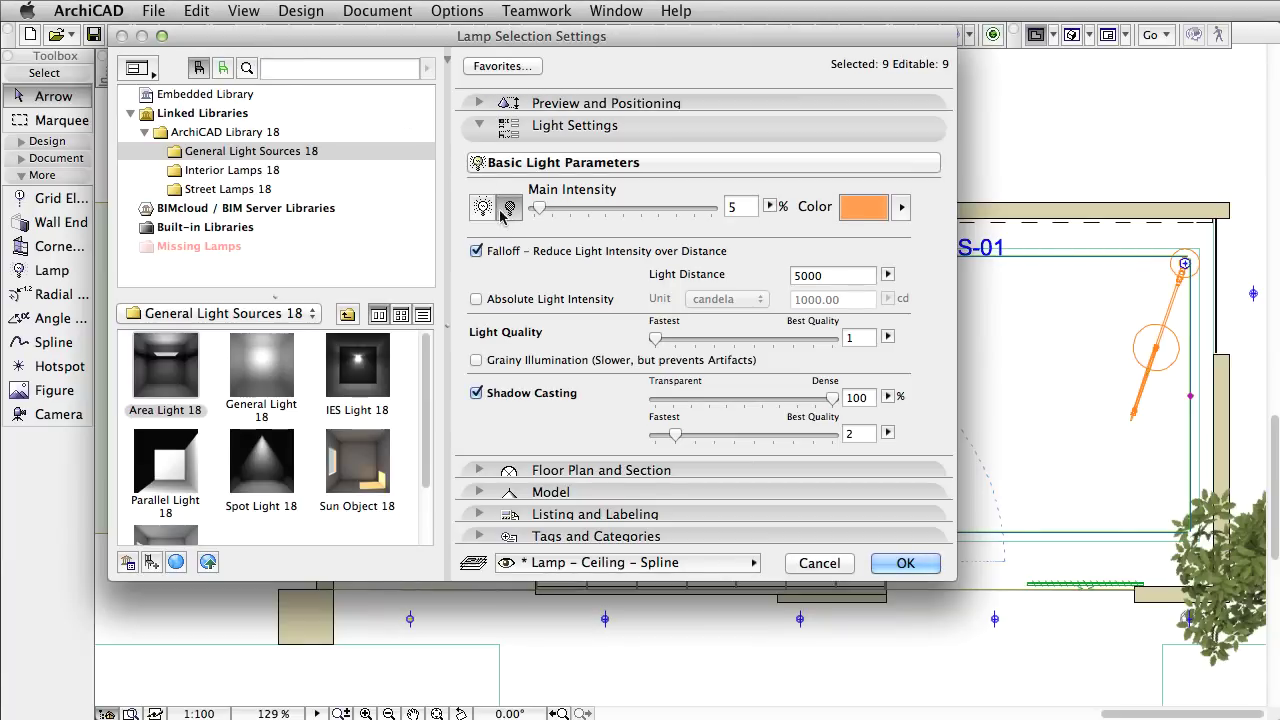
click(484, 207)
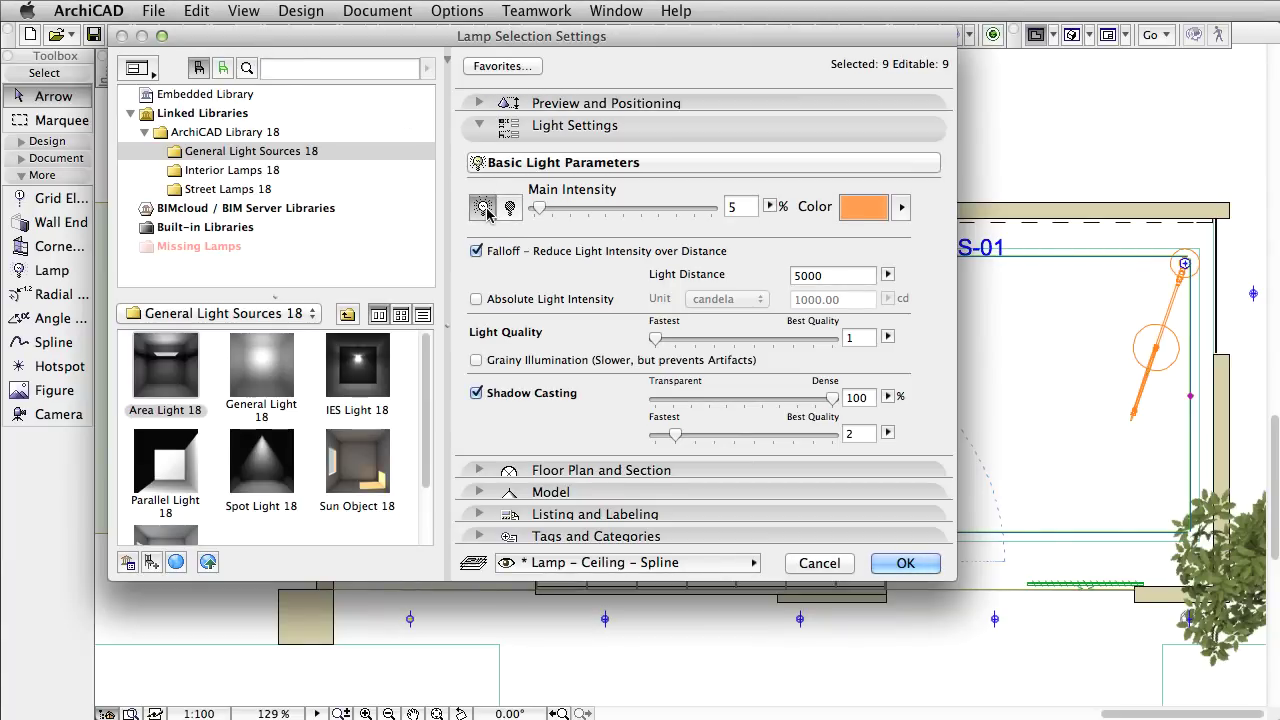
click(905, 563)
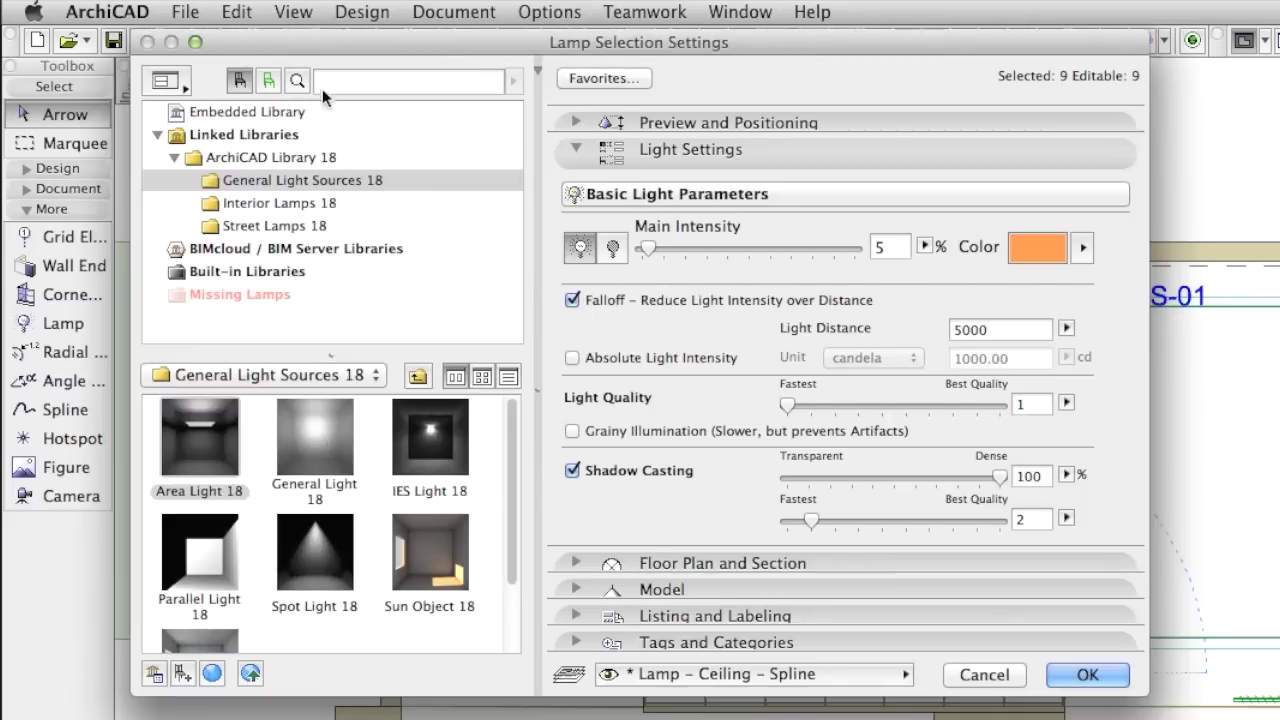
Change the nine lamps' Light Quality value from 1 to 5
click(1028, 404)
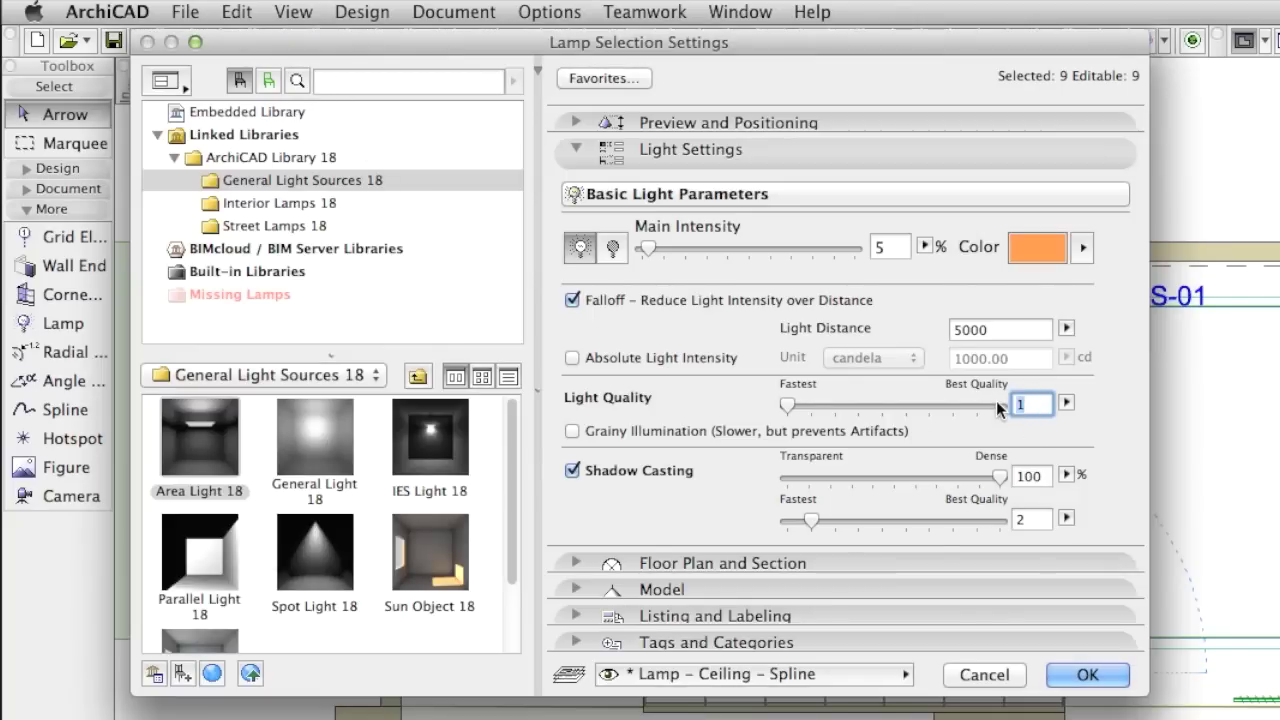
text(4)
key(BackSpace)
text(5)
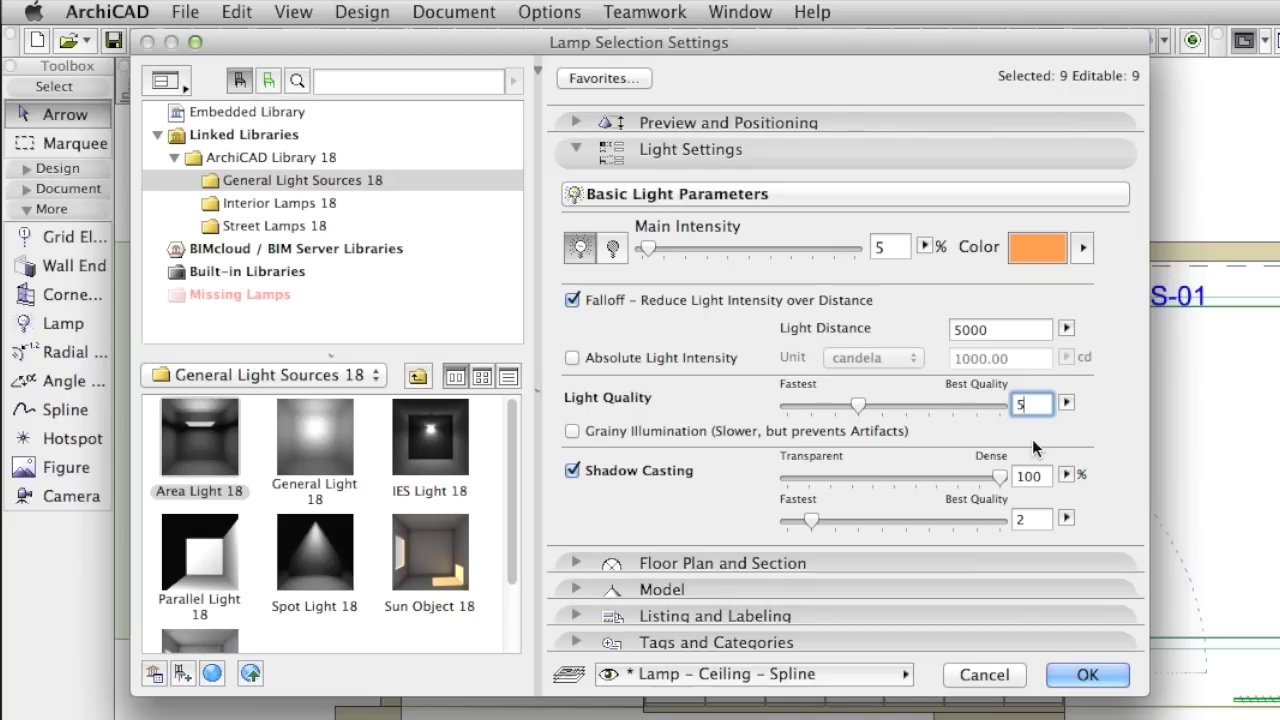